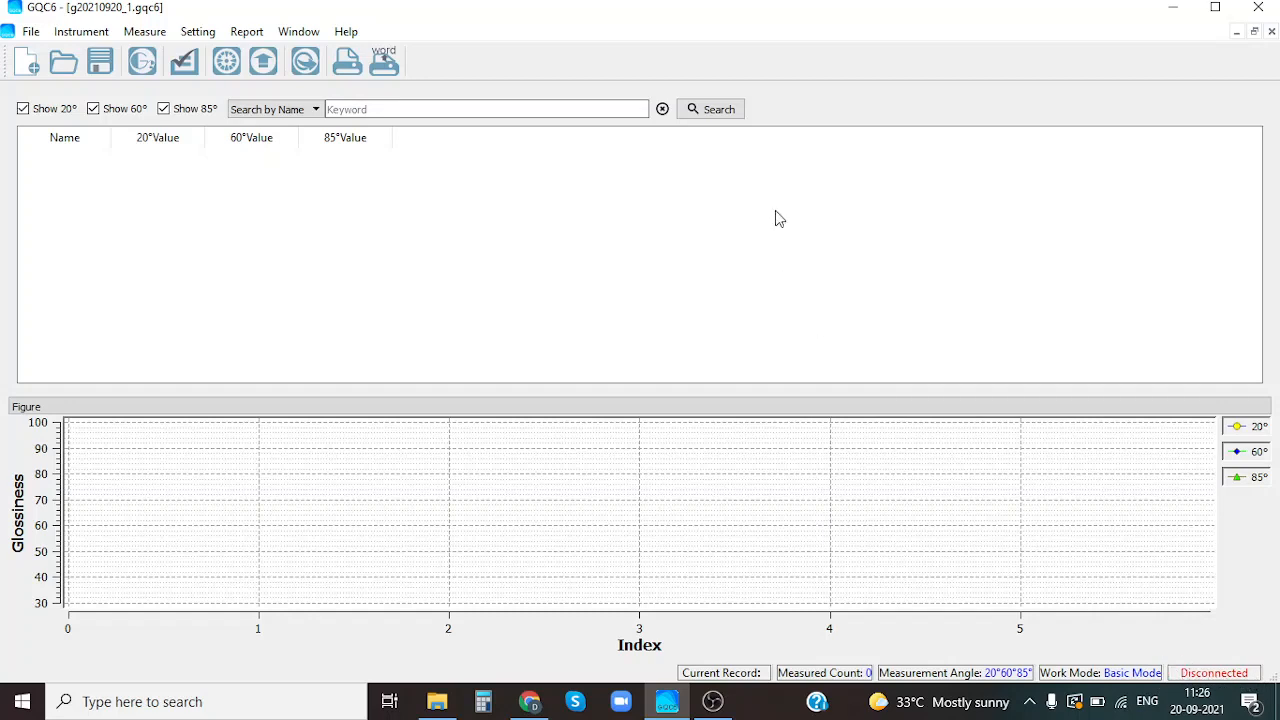
Check the gloss meter's connection, calibration and record details in the instrument status.
click(88, 33)
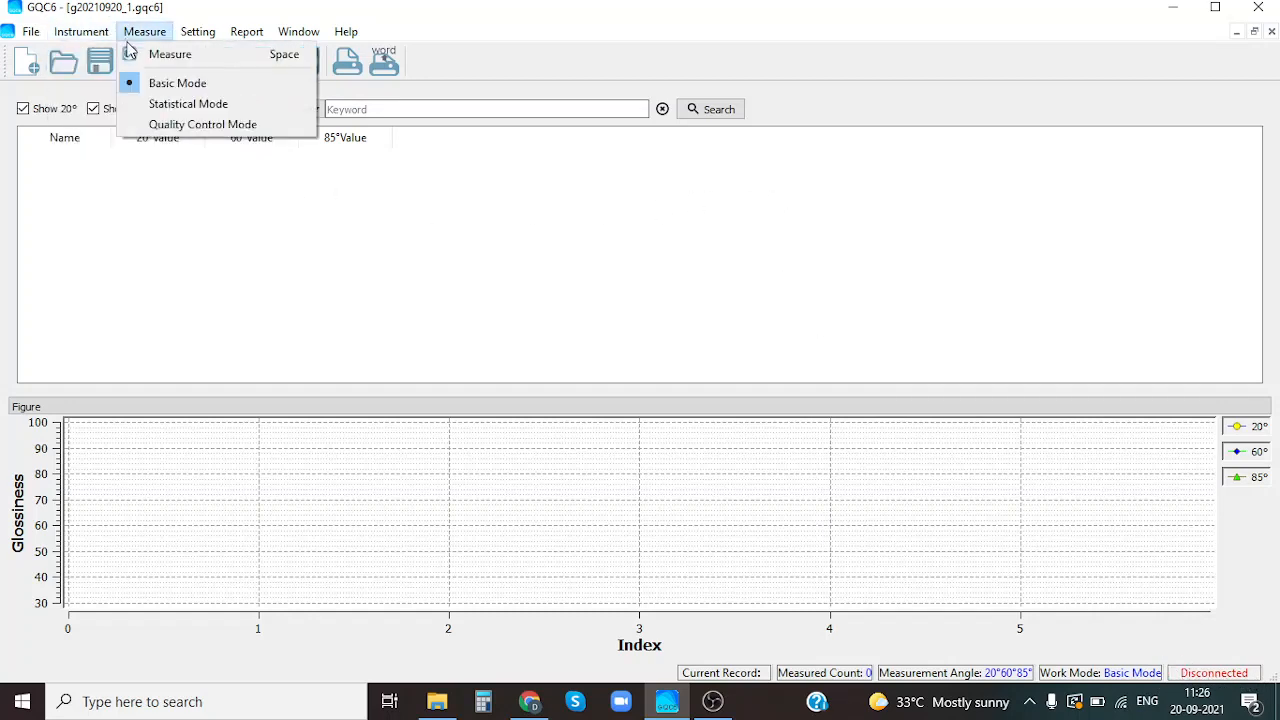
click(135, 60)
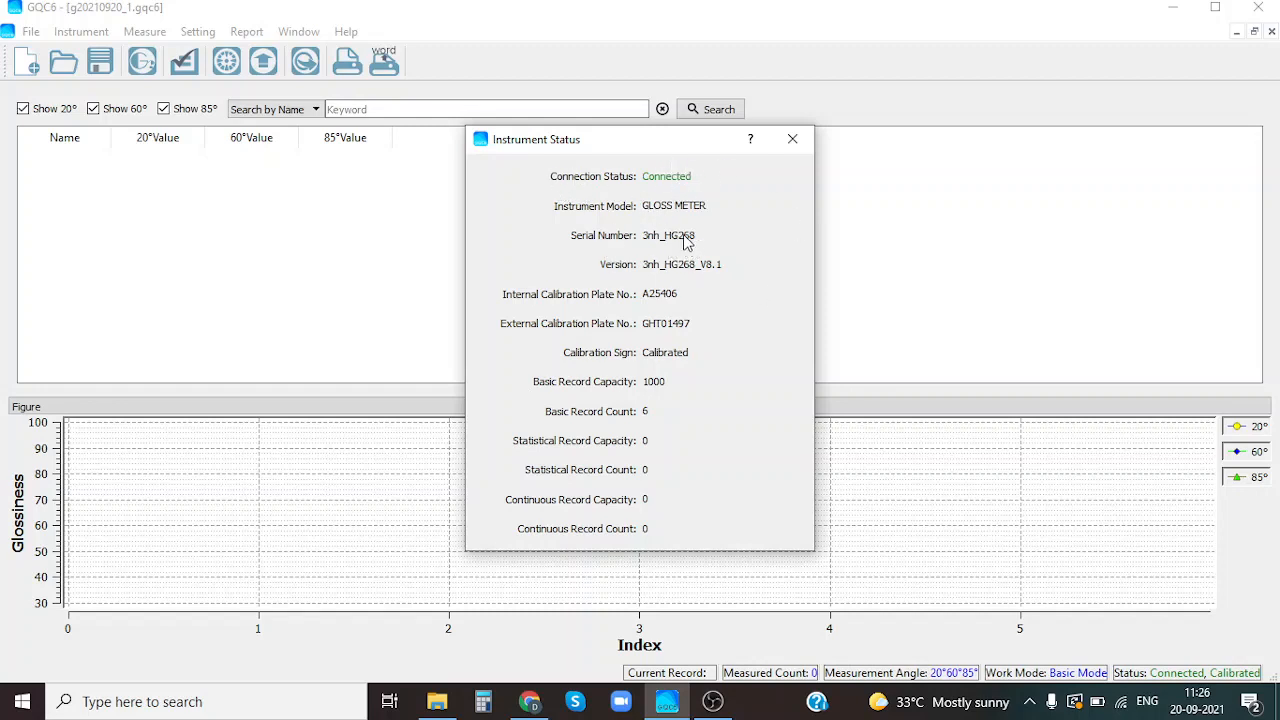
click(791, 143)
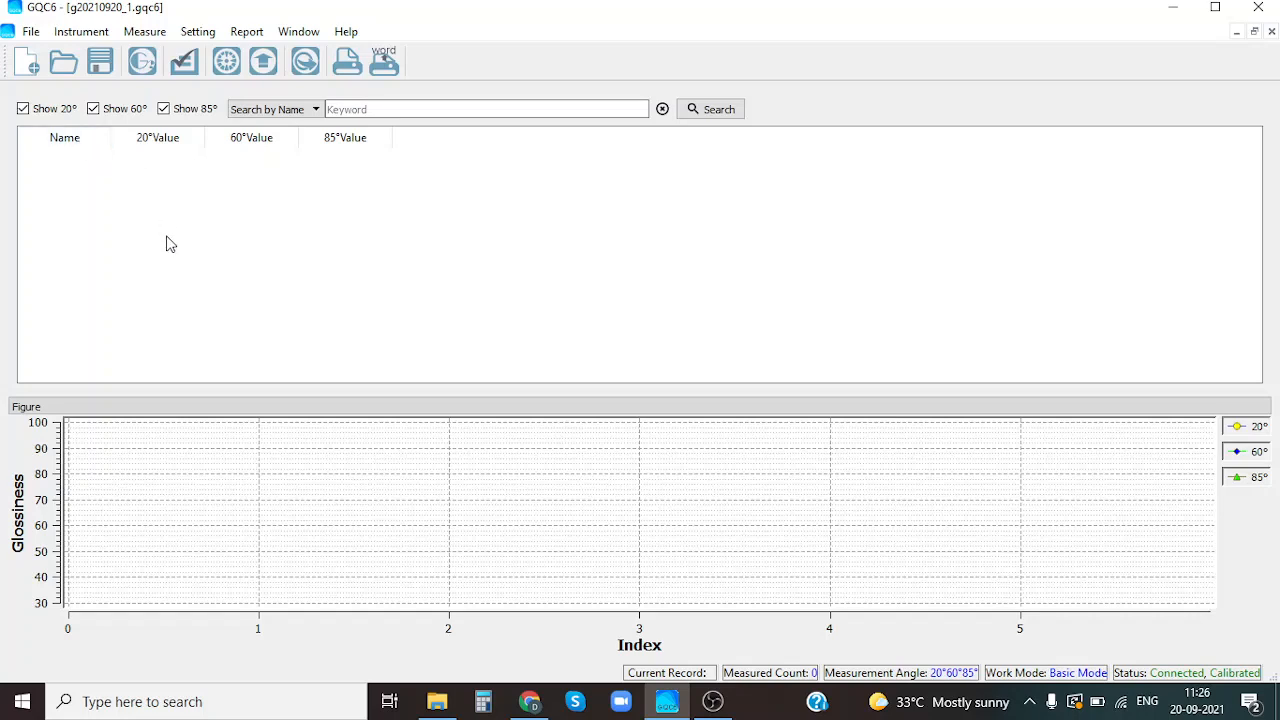
Calibrate the connected gloss meter and close the calibration dialog.
click(101, 37)
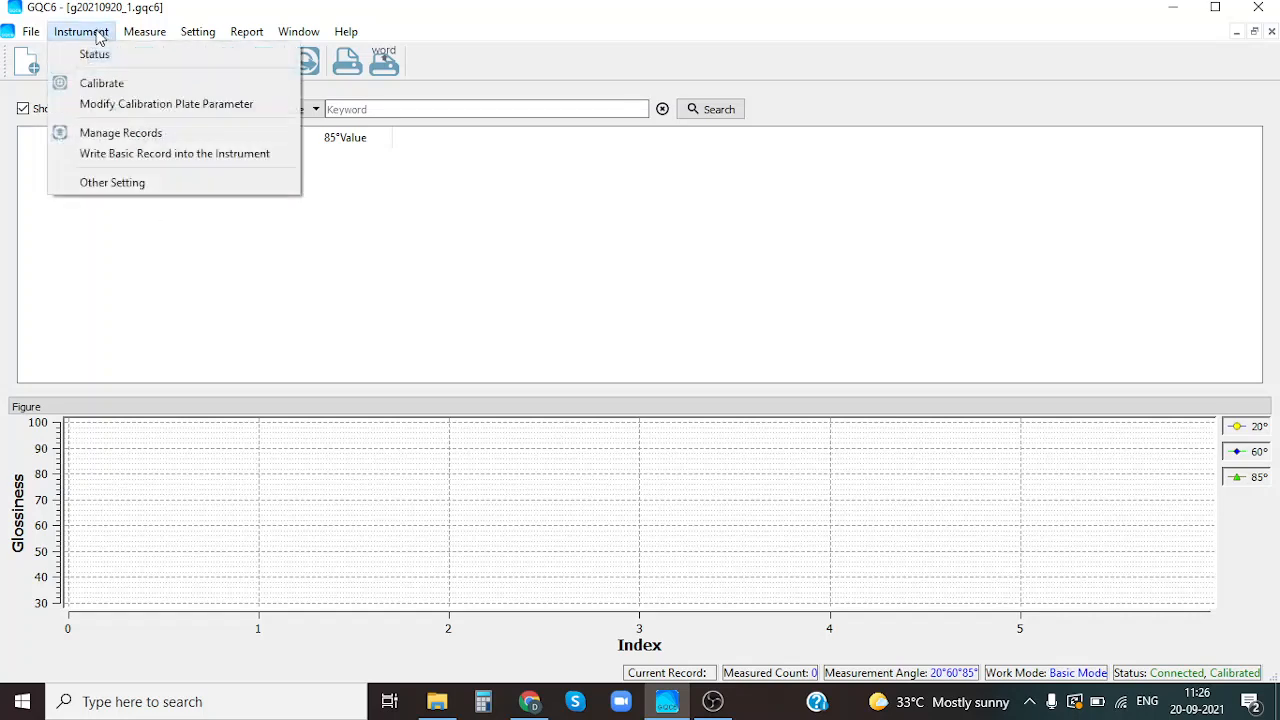
click(148, 85)
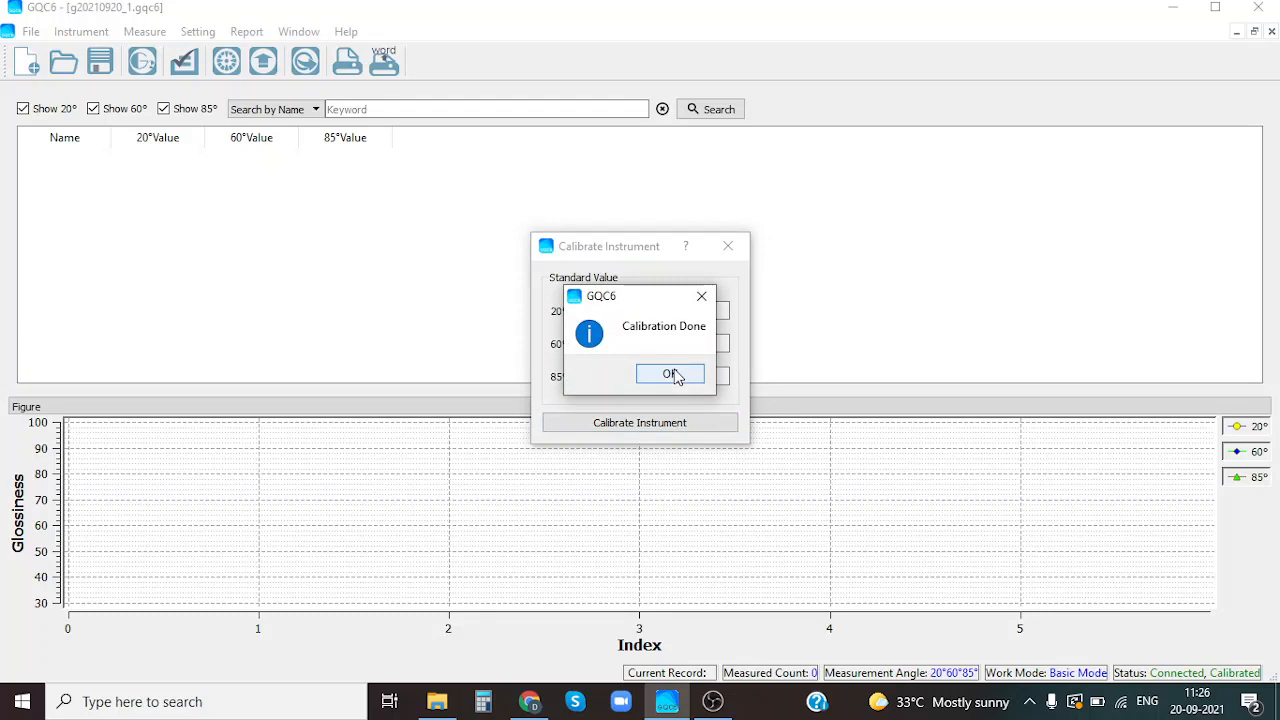
click(670, 374)
click(729, 247)
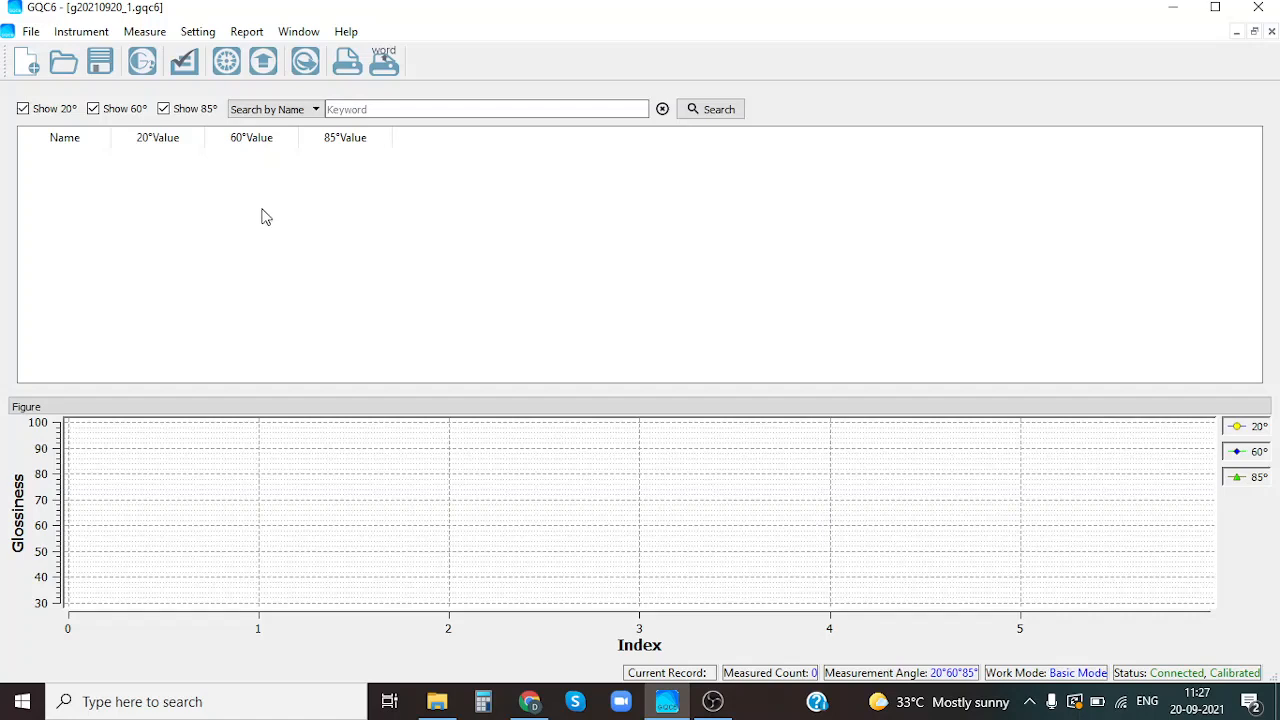
Open the instrument's record management to list its stored basic records.
click(88, 32)
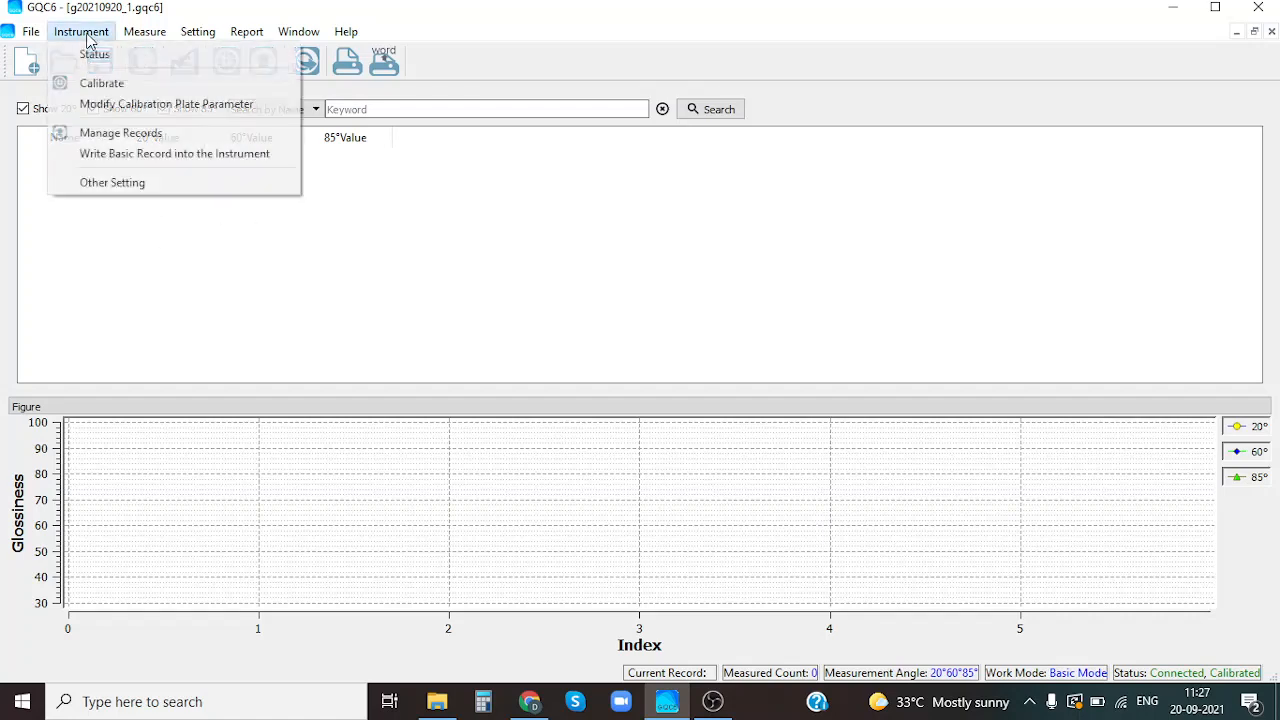
click(195, 137)
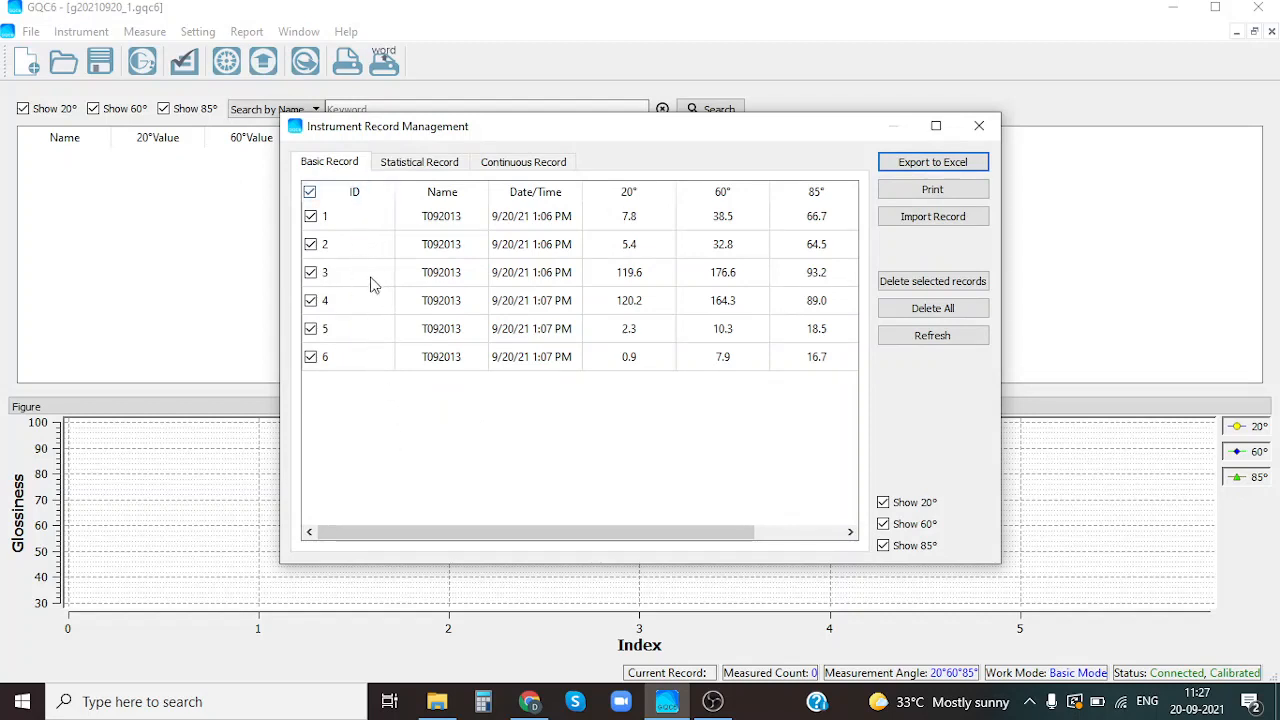
Try out deselecting record 1 and hiding the 20° and 60° columns, restoring each of them.
click(311, 217)
click(310, 218)
click(884, 503)
click(884, 525)
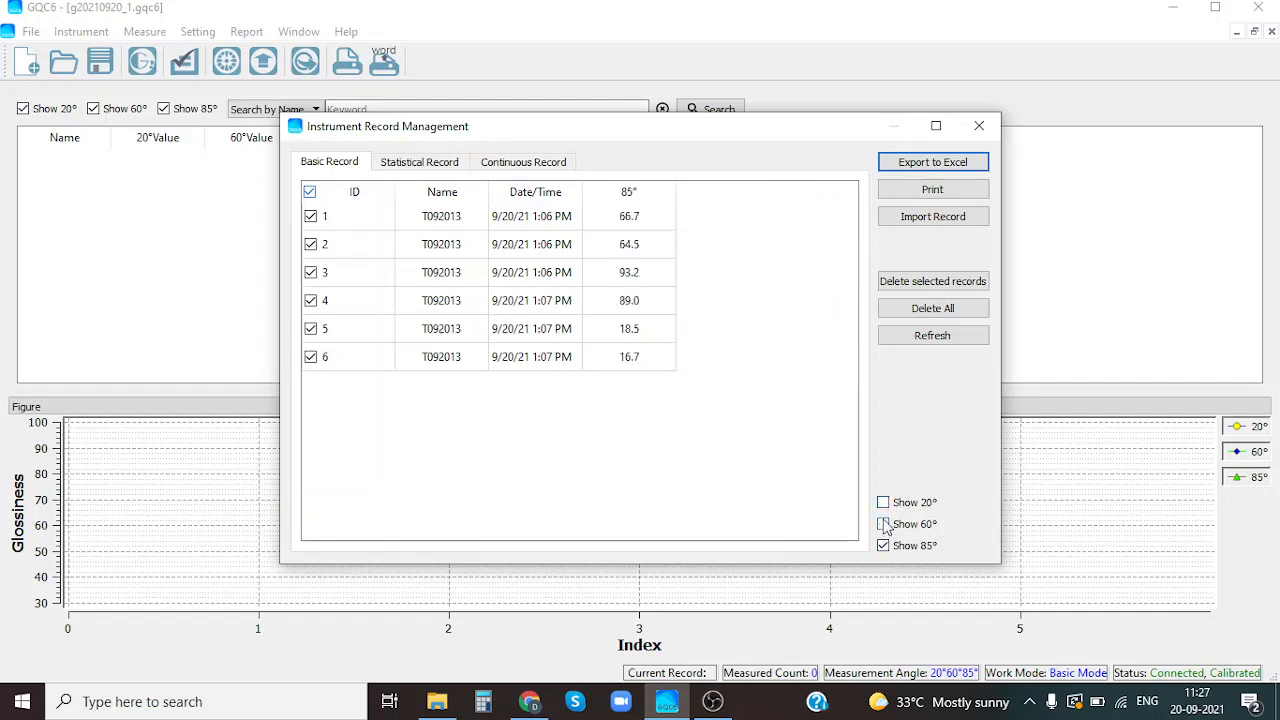
click(884, 524)
click(884, 503)
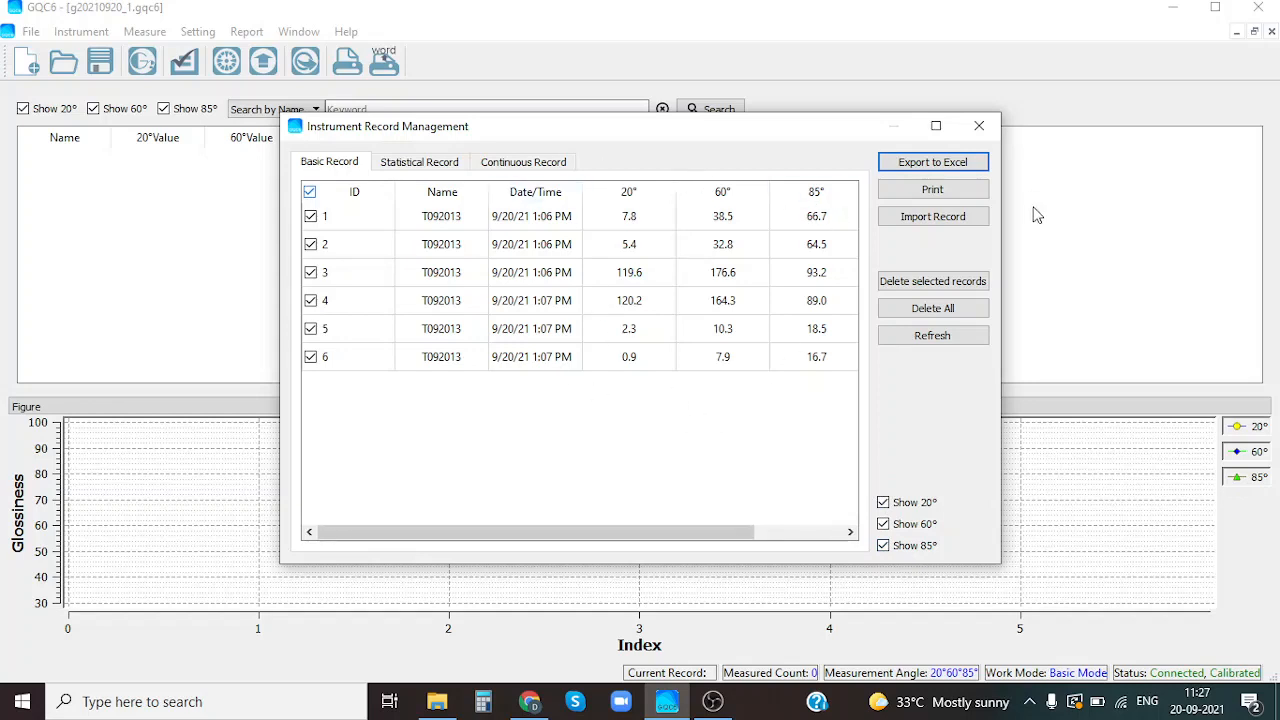
Export all selected basic records to a CSV file named sample and close the opened spreadsheet.
click(957, 170)
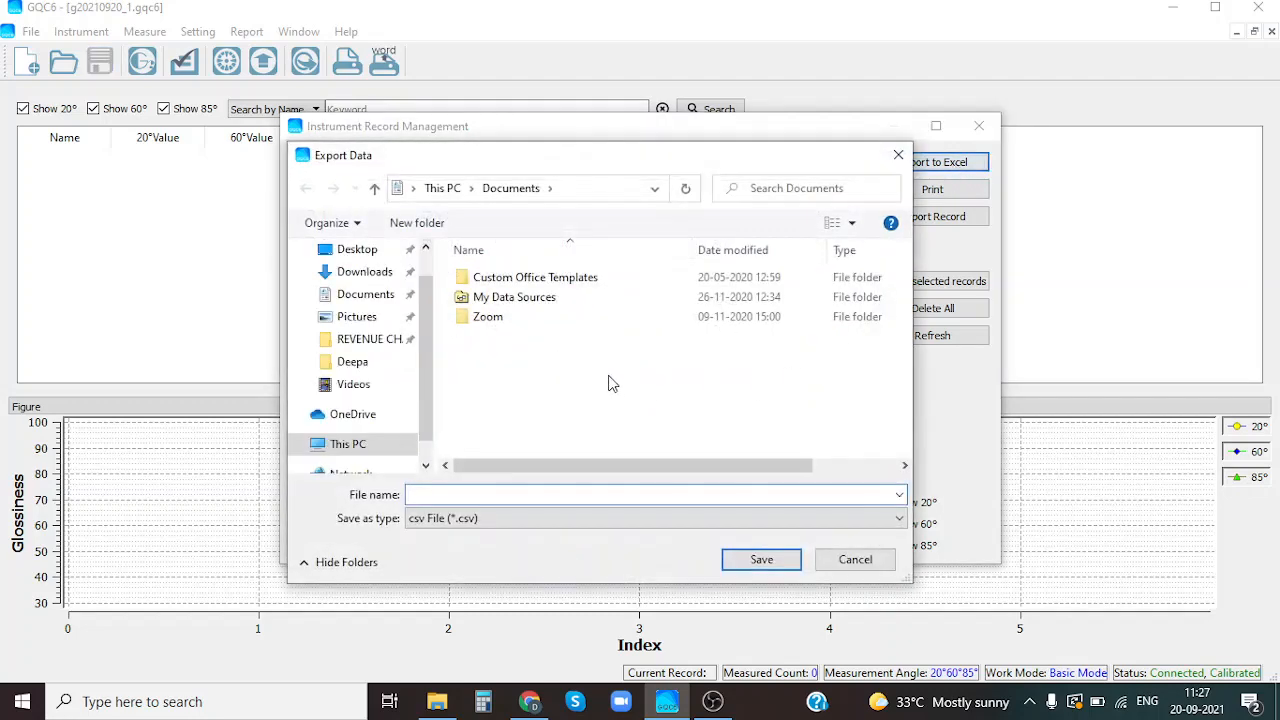
text(sample)
click(761, 559)
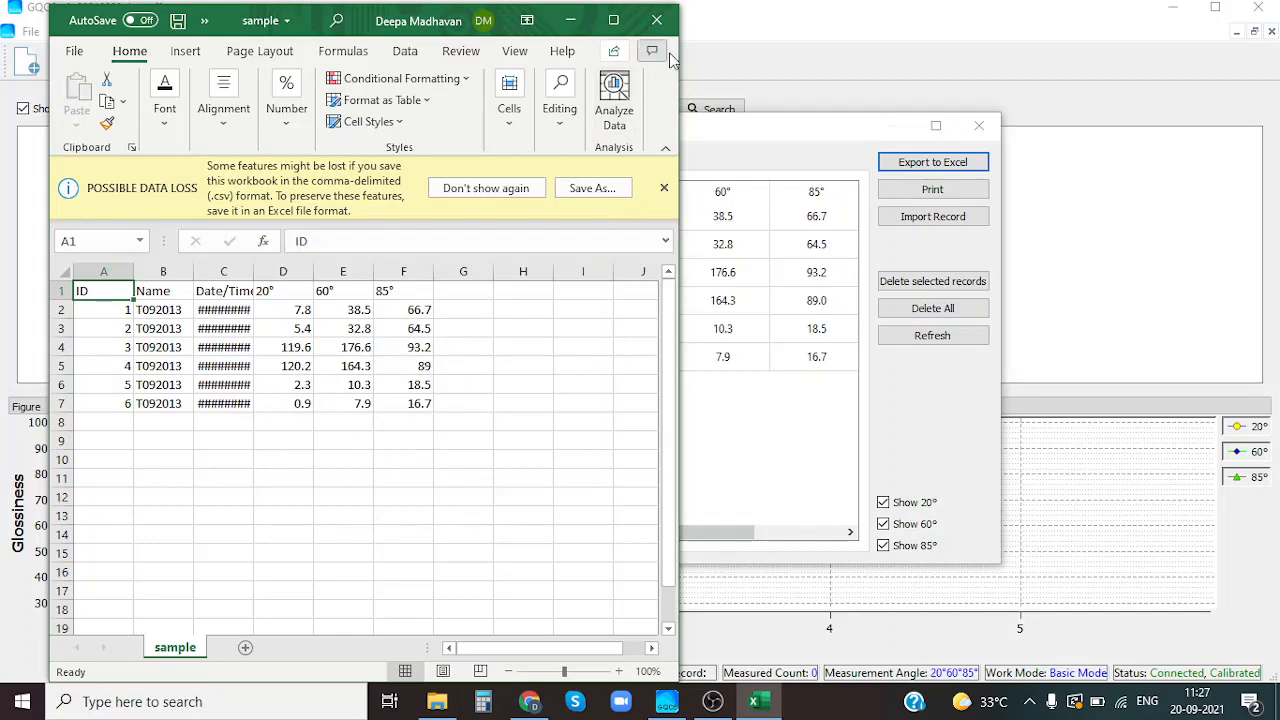
click(657, 21)
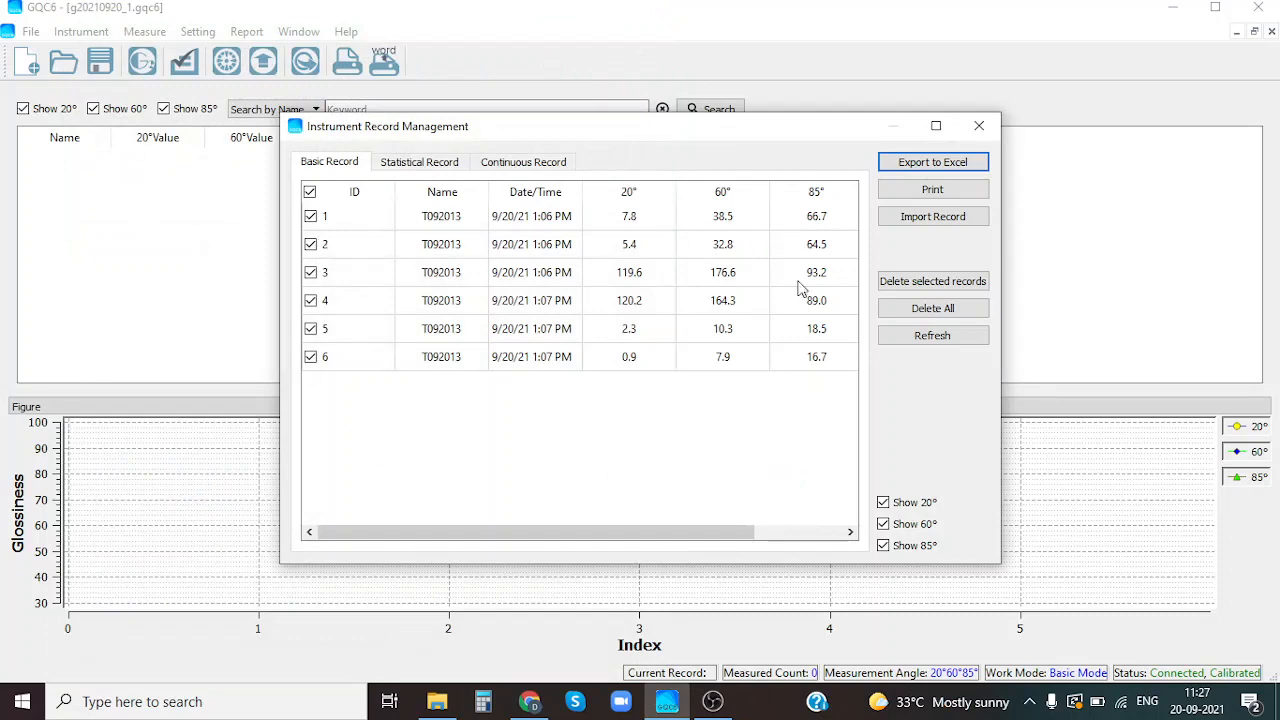
Preview the printable Glossiness Testing Report of the selected basic records.
click(950, 195)
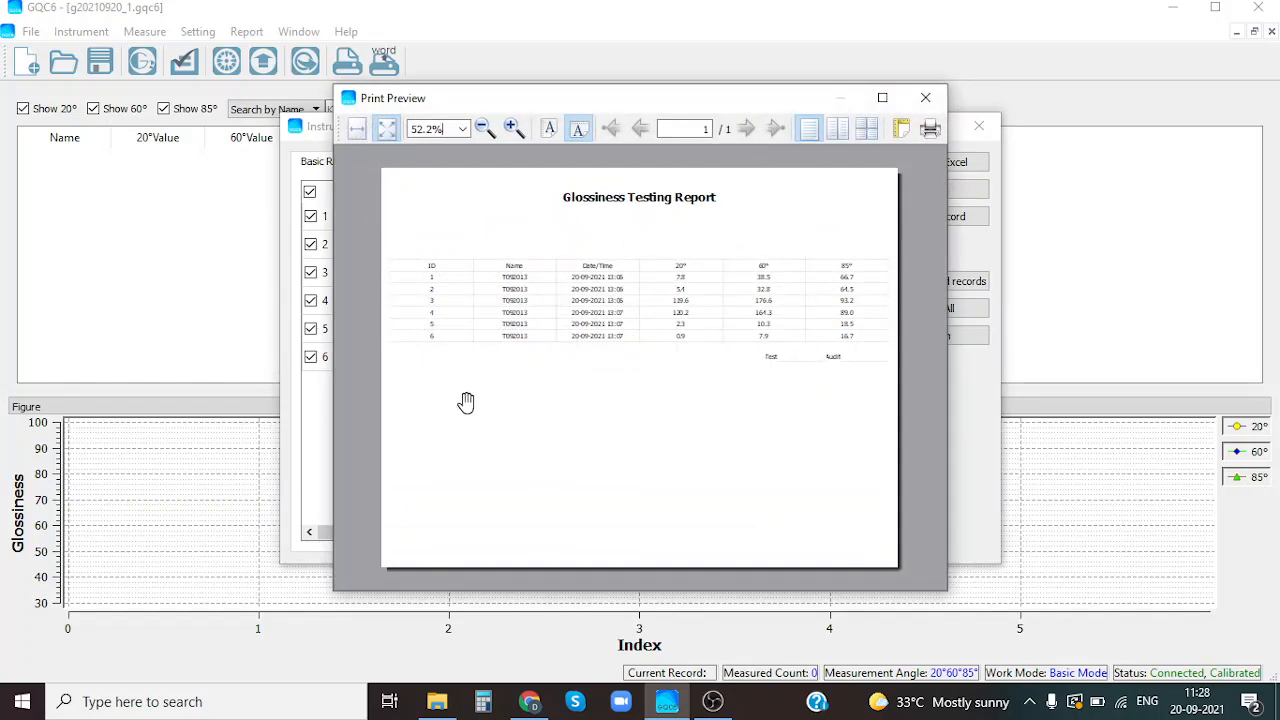
click(928, 99)
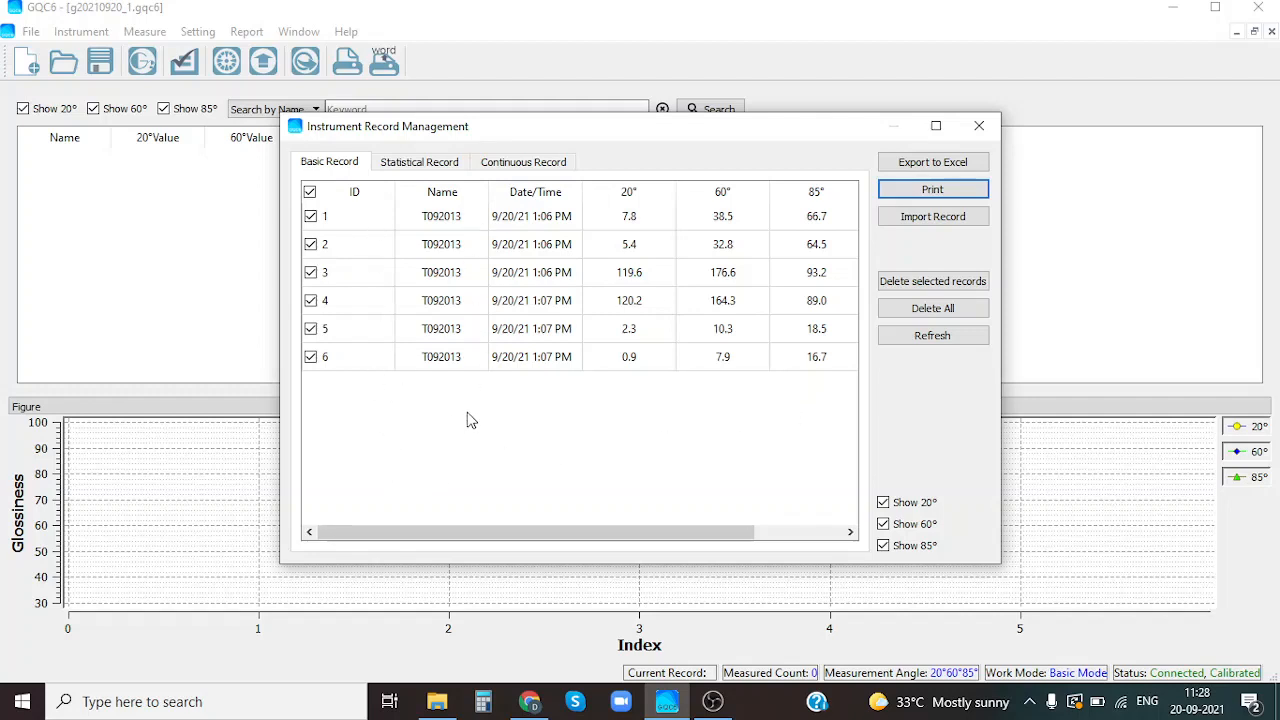
Import the selected instrument records with the Keep Old Name option and close the record management.
click(948, 222)
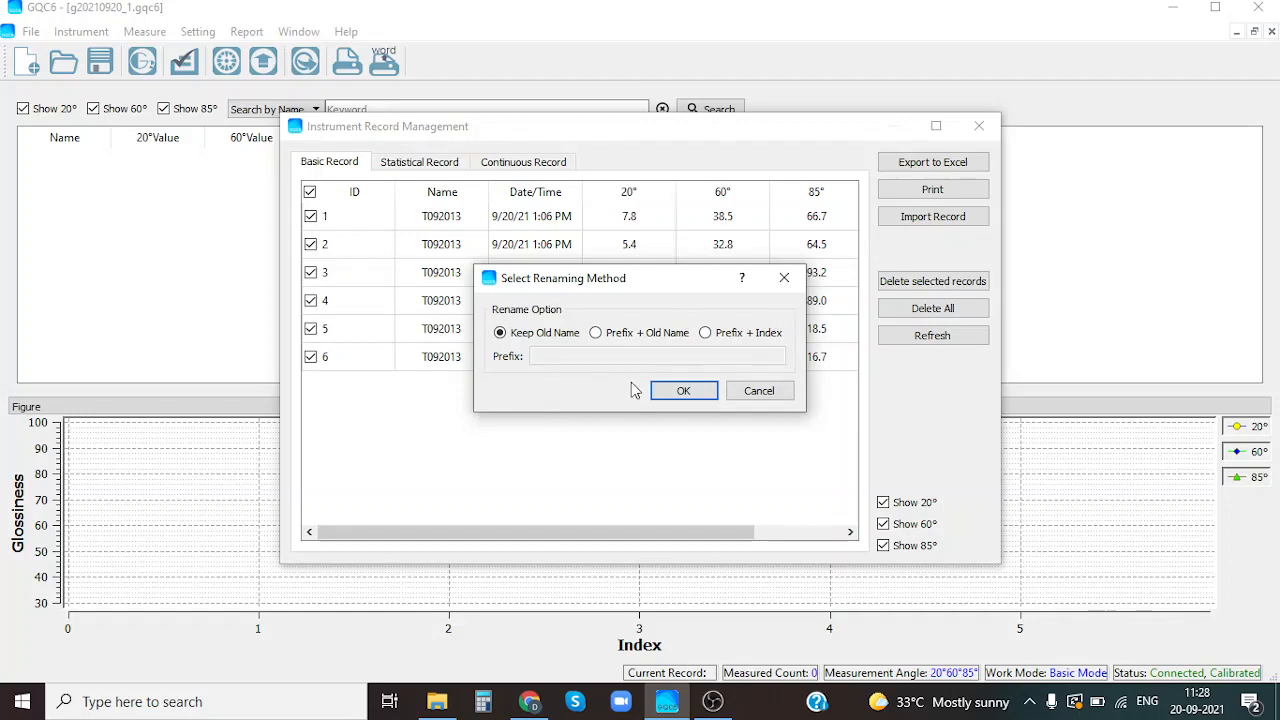
click(679, 392)
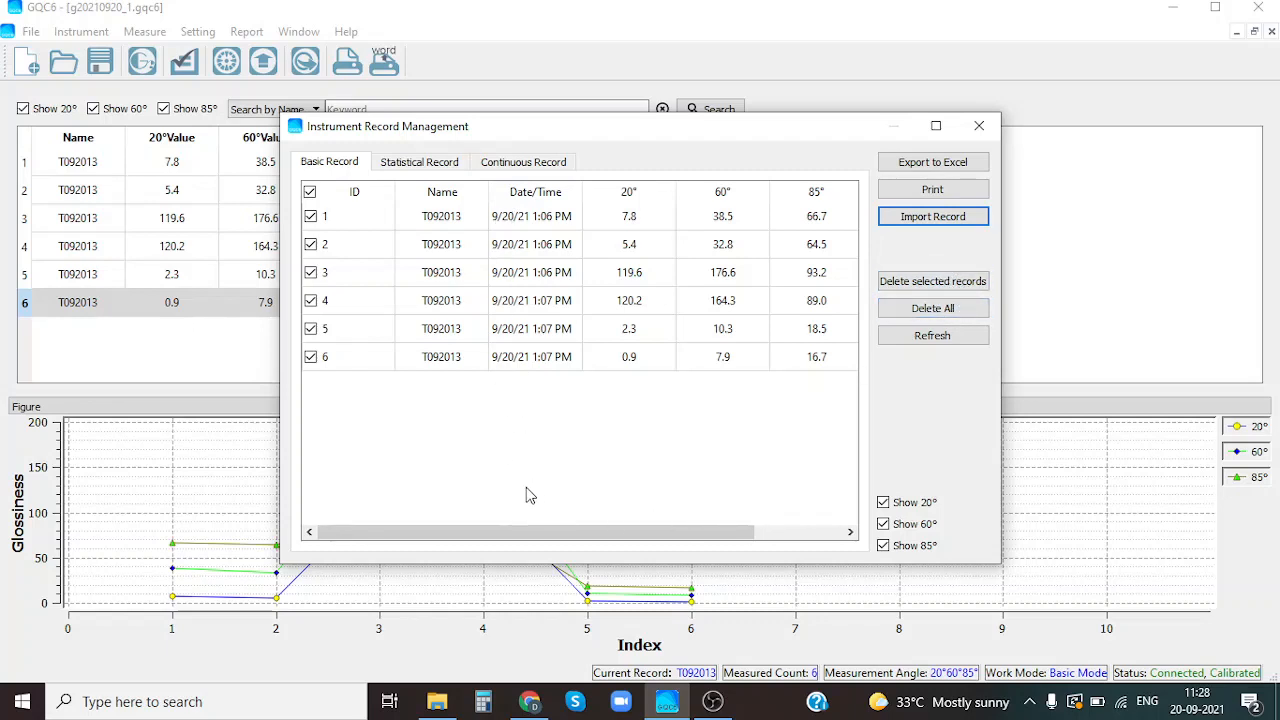
click(979, 128)
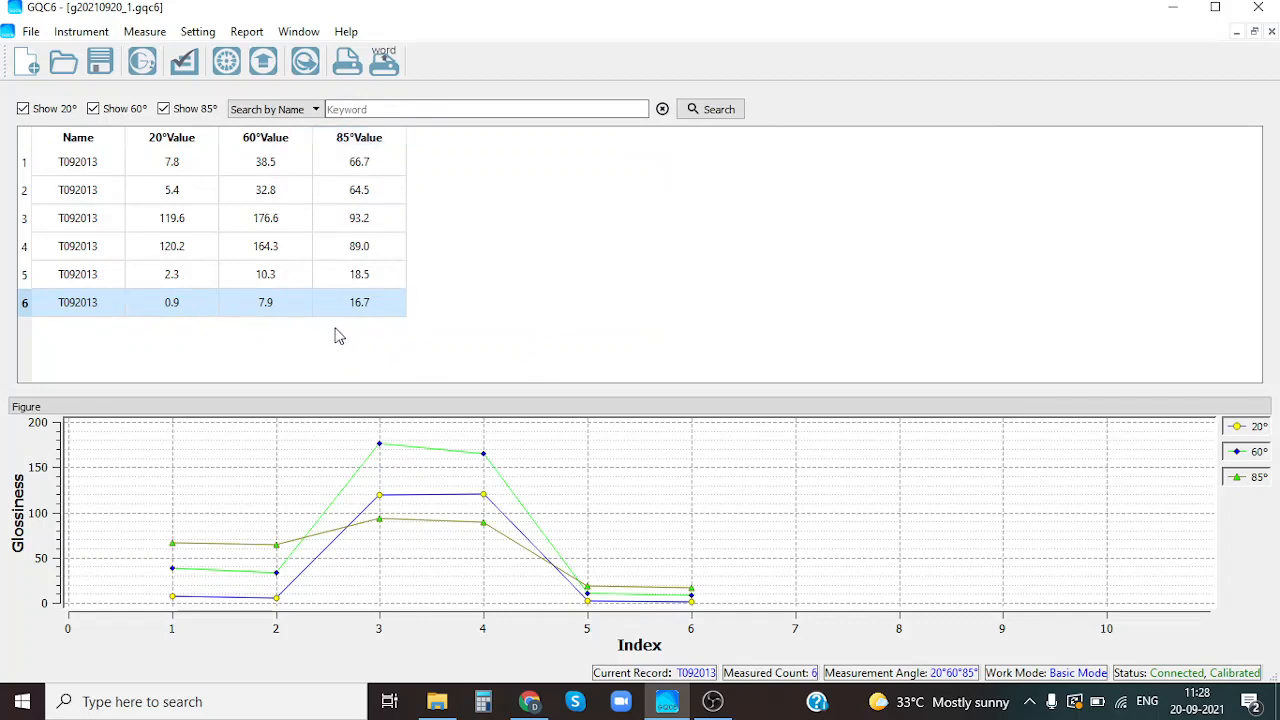
Compare how the imported records are shown in Basic, Statistical and Quality Control modes, returning to Basic Mode.
click(150, 33)
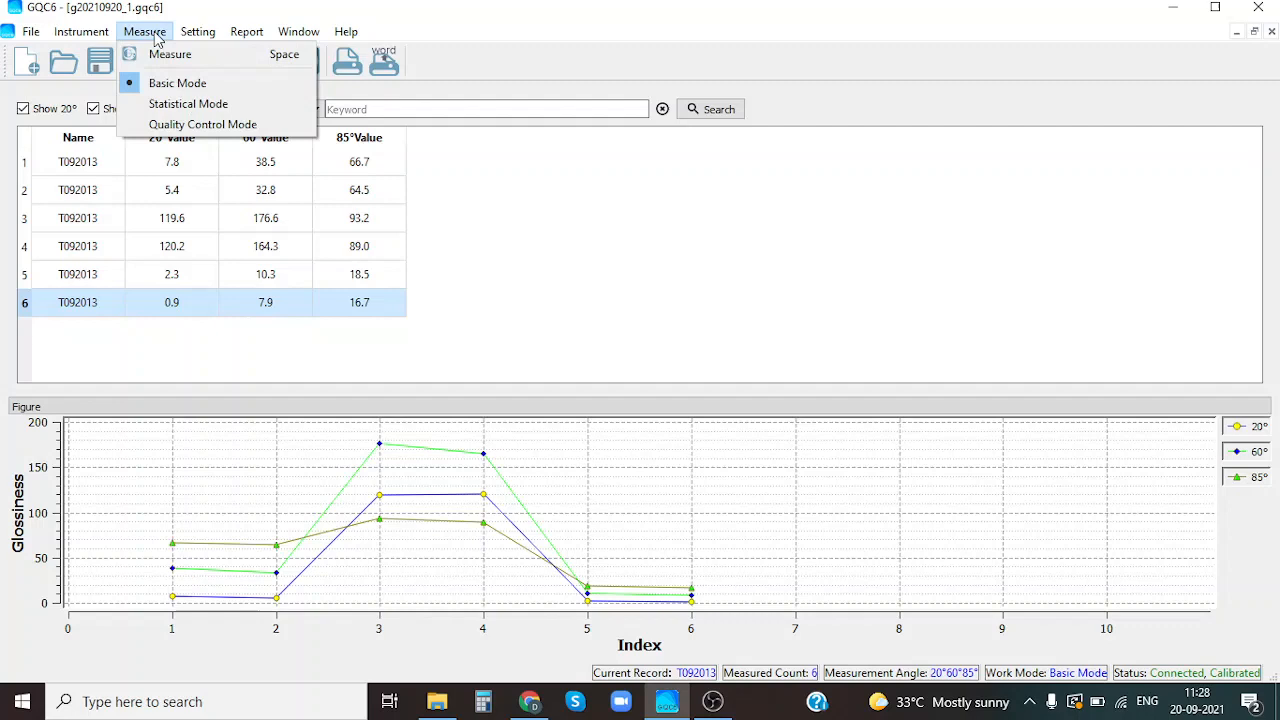
click(180, 84)
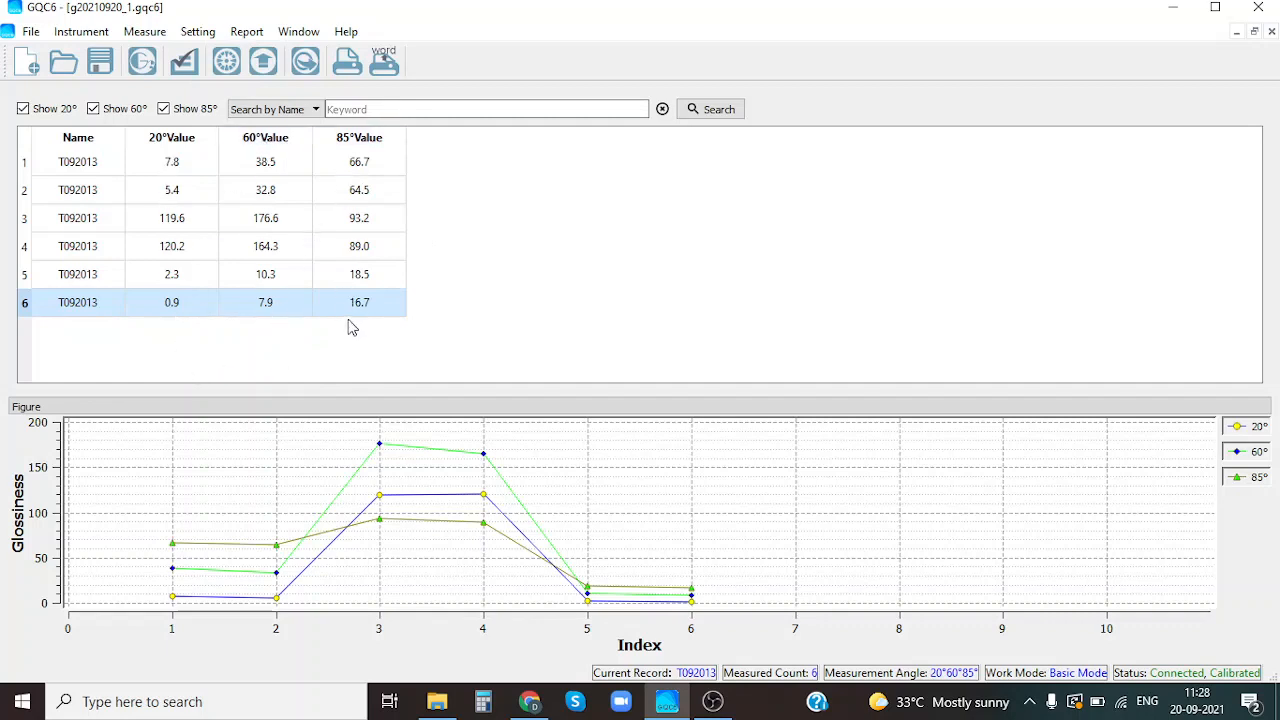
click(141, 38)
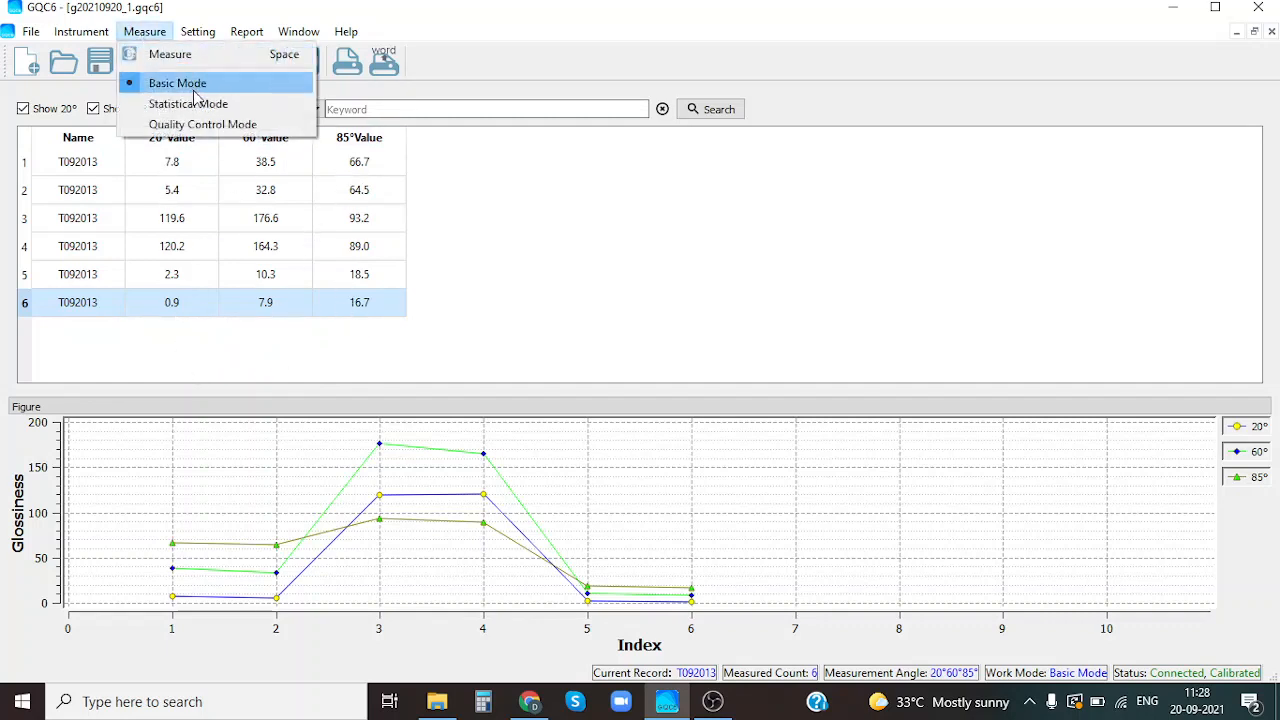
click(194, 104)
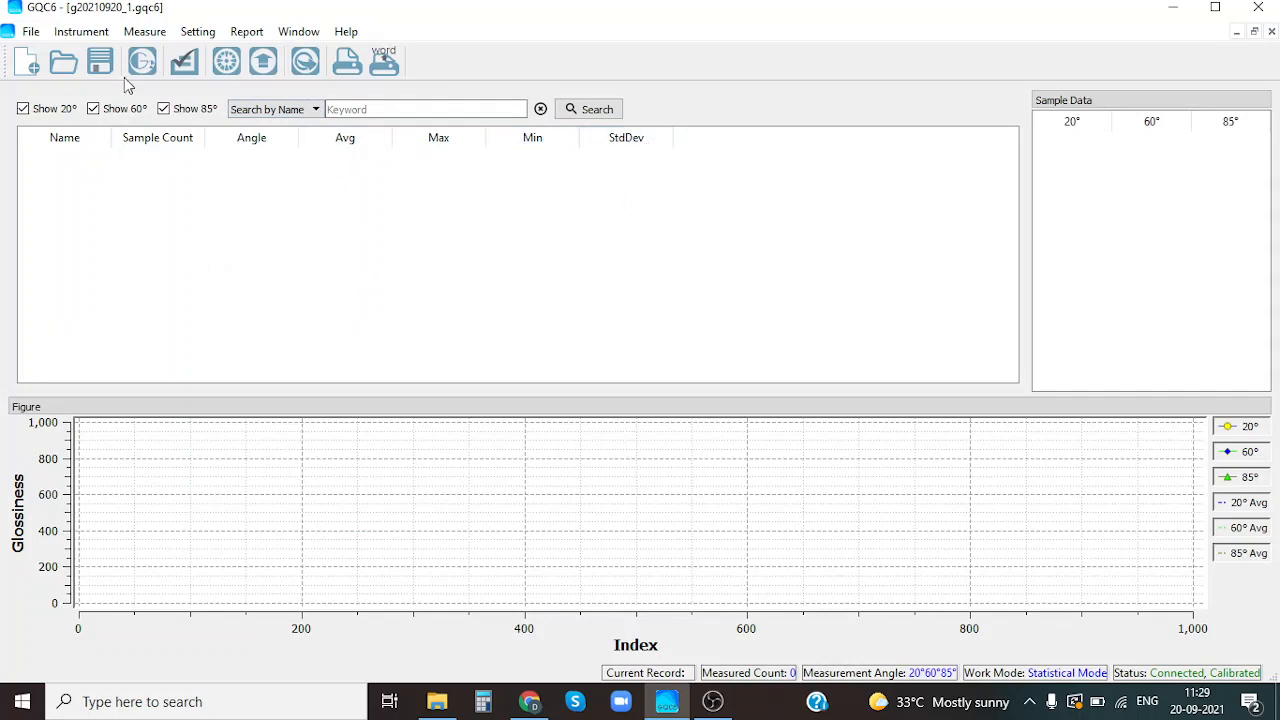
click(144, 33)
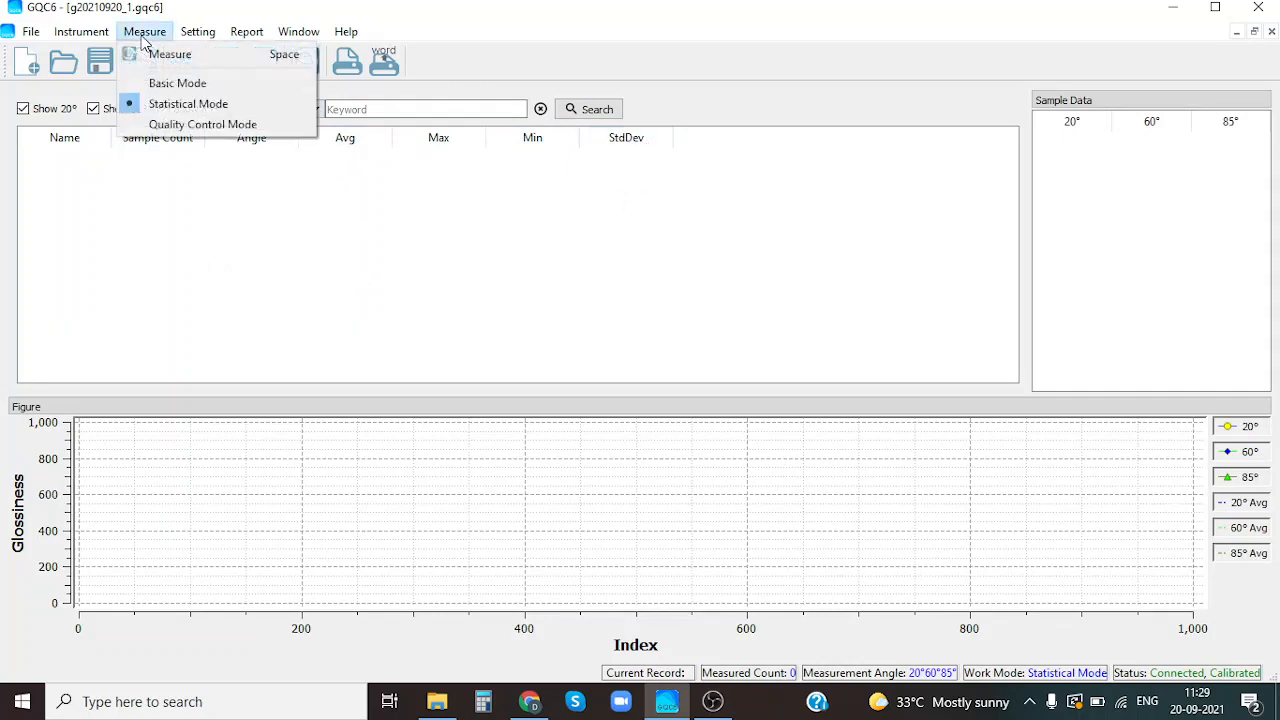
click(247, 126)
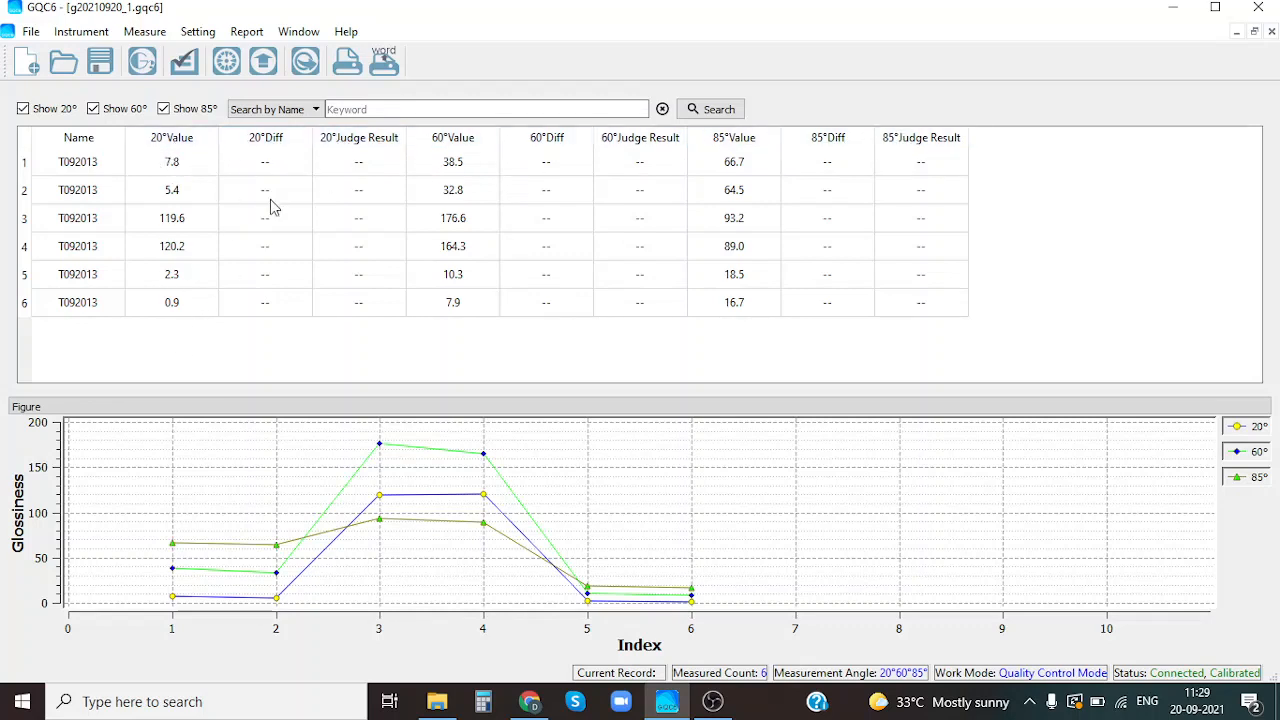
click(145, 33)
click(172, 86)
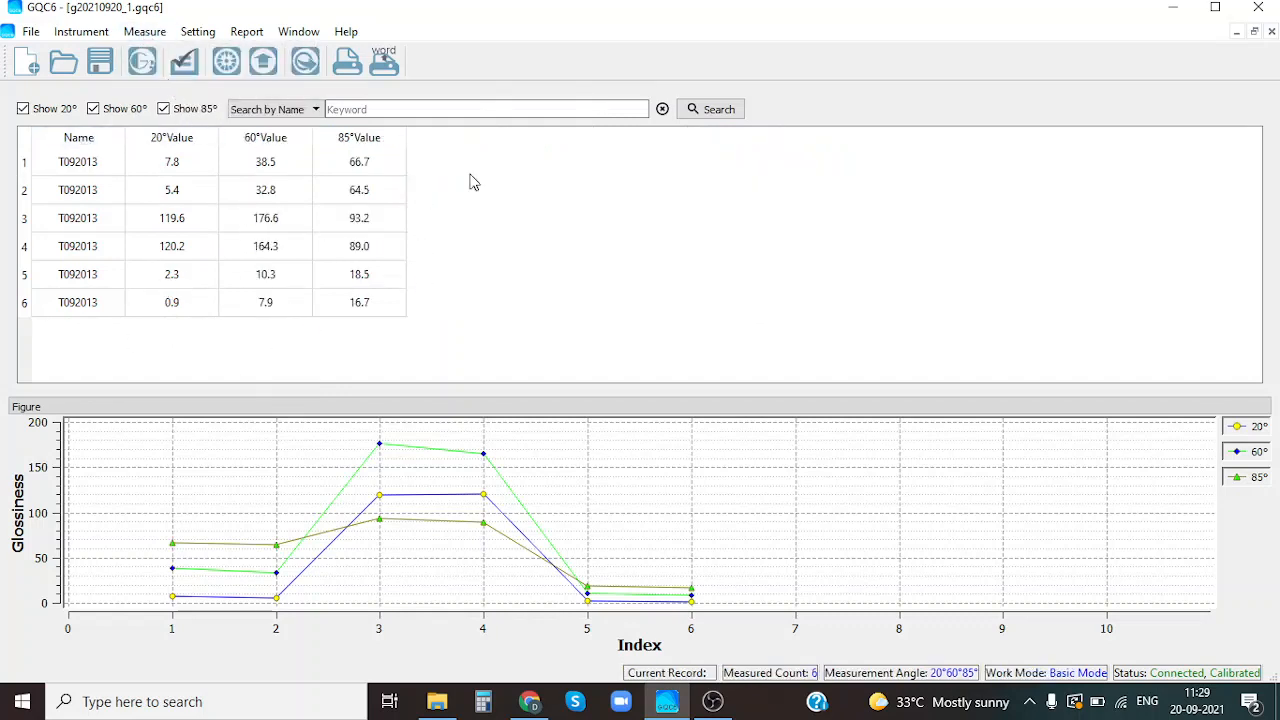
click(199, 32)
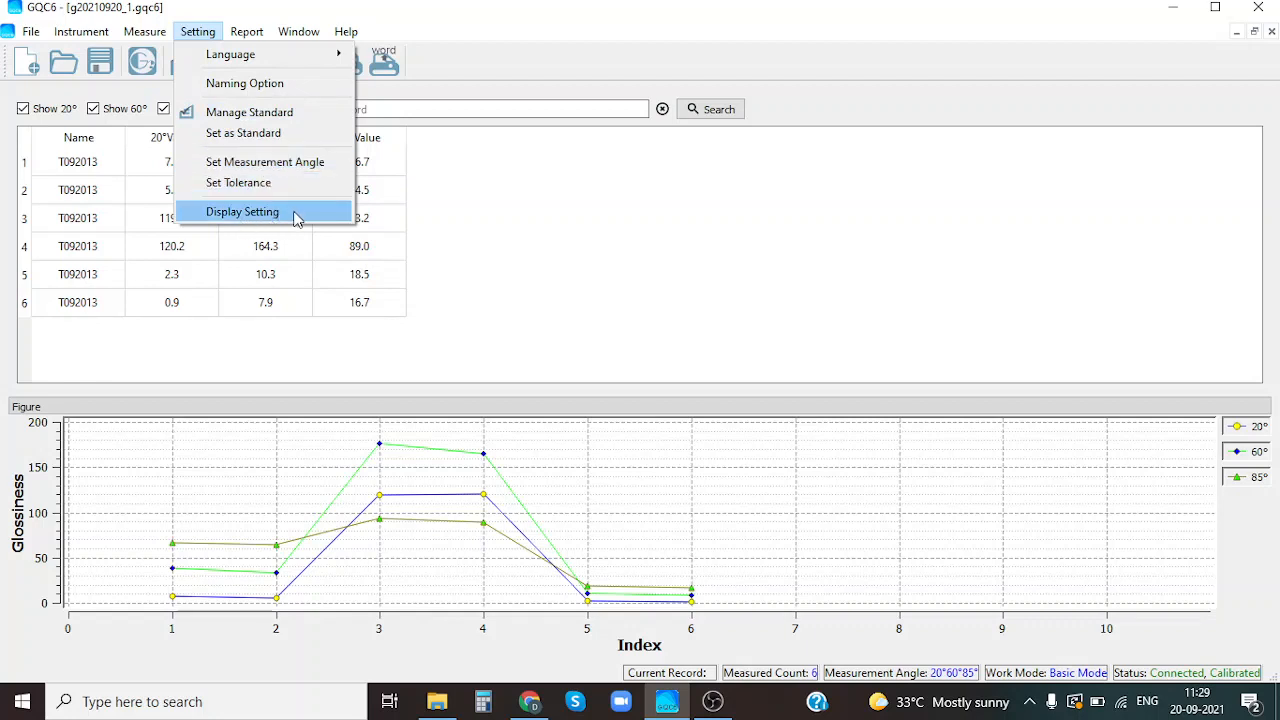
click(447, 218)
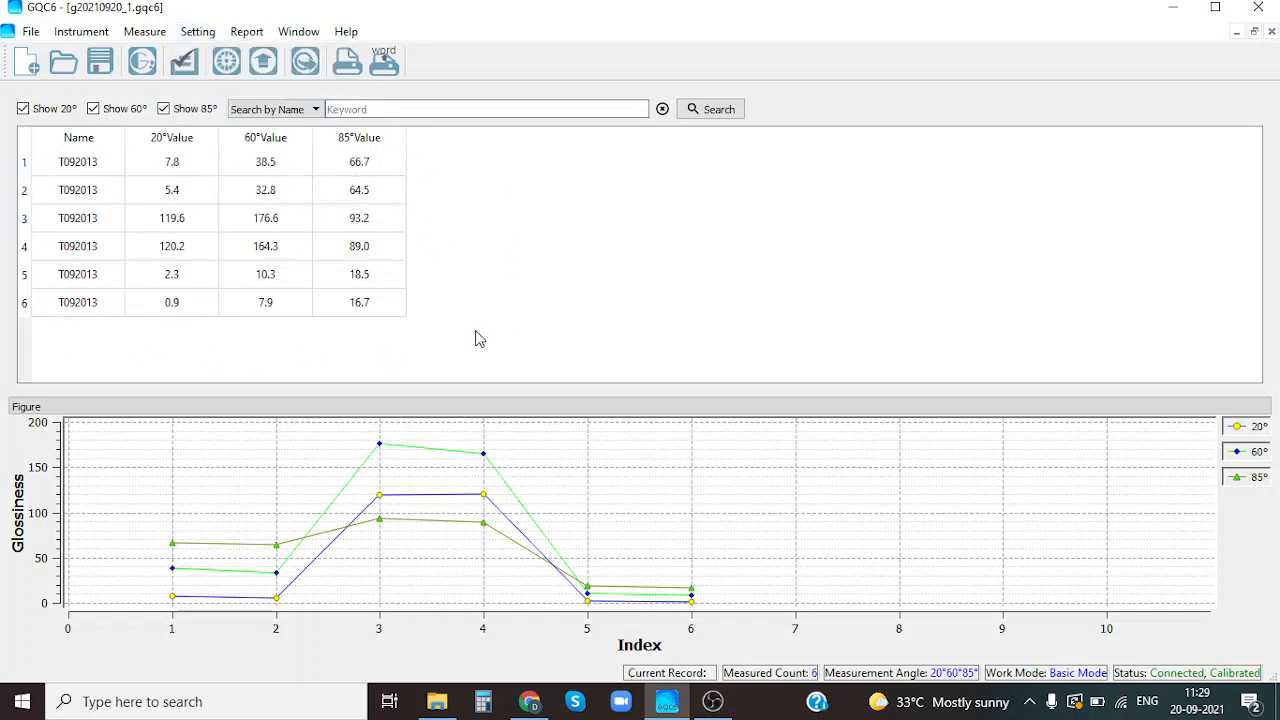
Output the glossiness report of all imported records to a Word document.
click(246, 34)
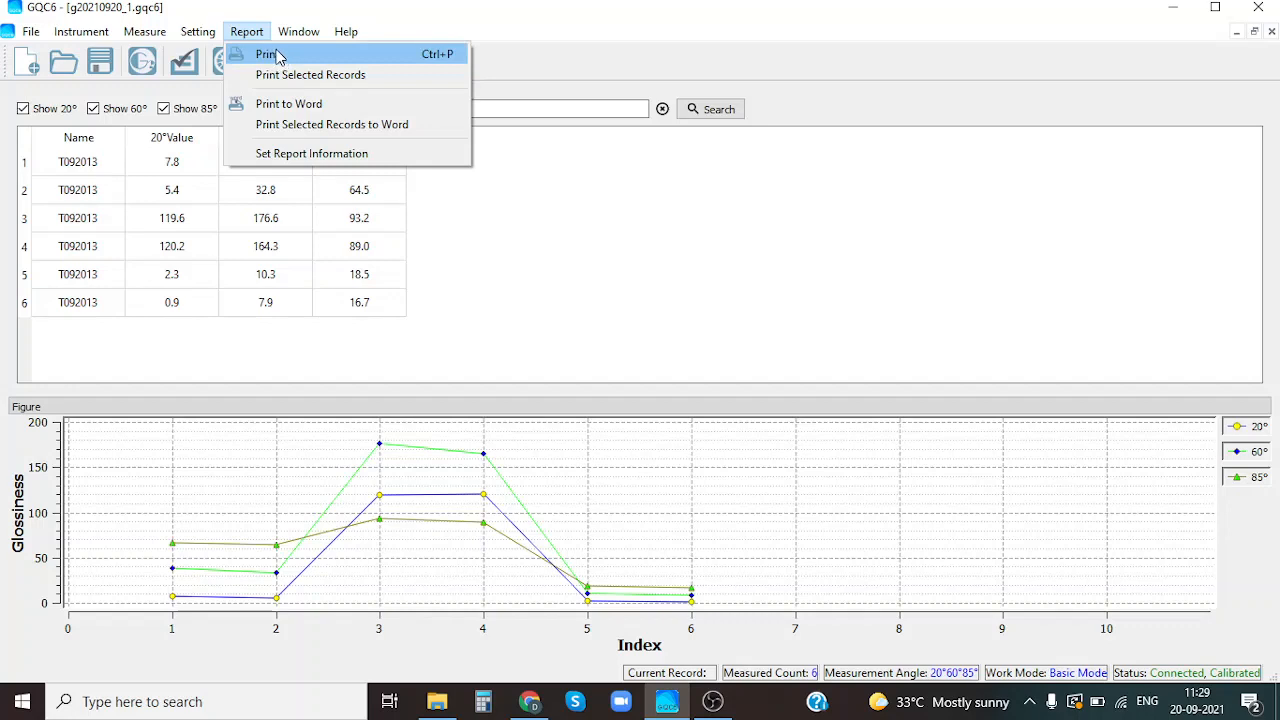
click(288, 106)
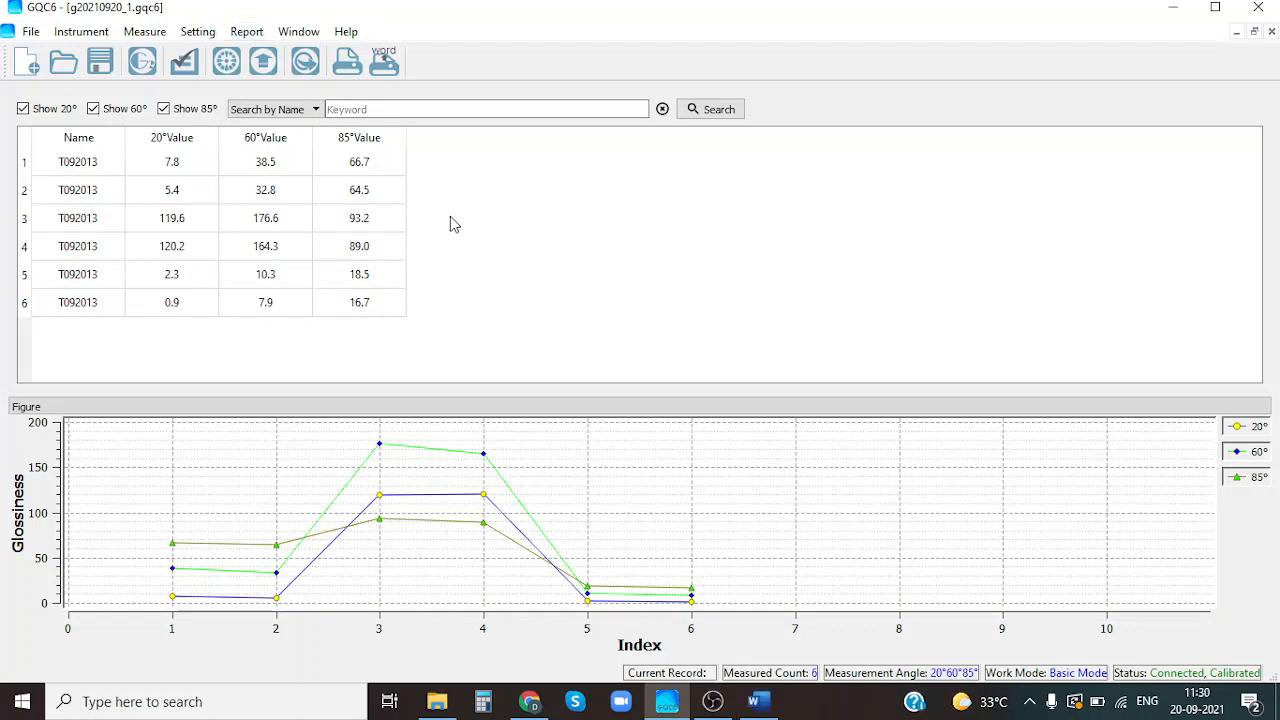
Switch to Word to examine the Glossiness Testing Report's chart and value table, and return to GQC6.
click(757, 705)
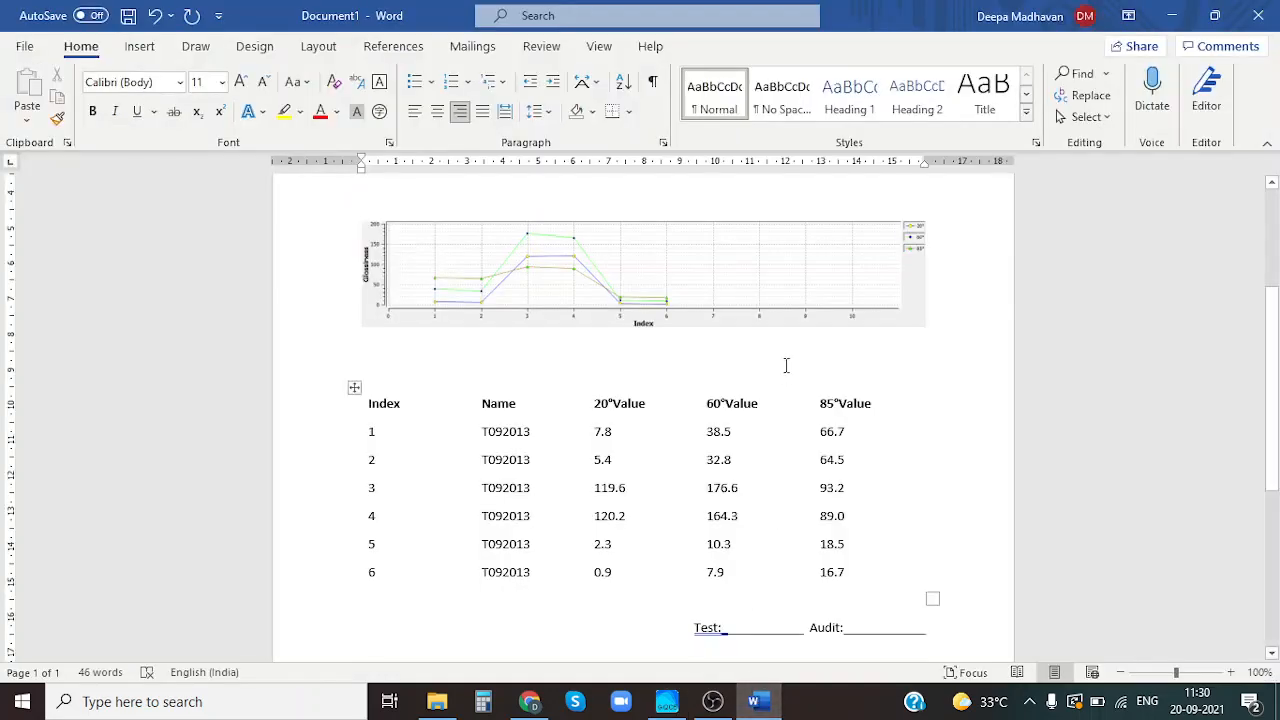
scroll(780, 366, up, 4)
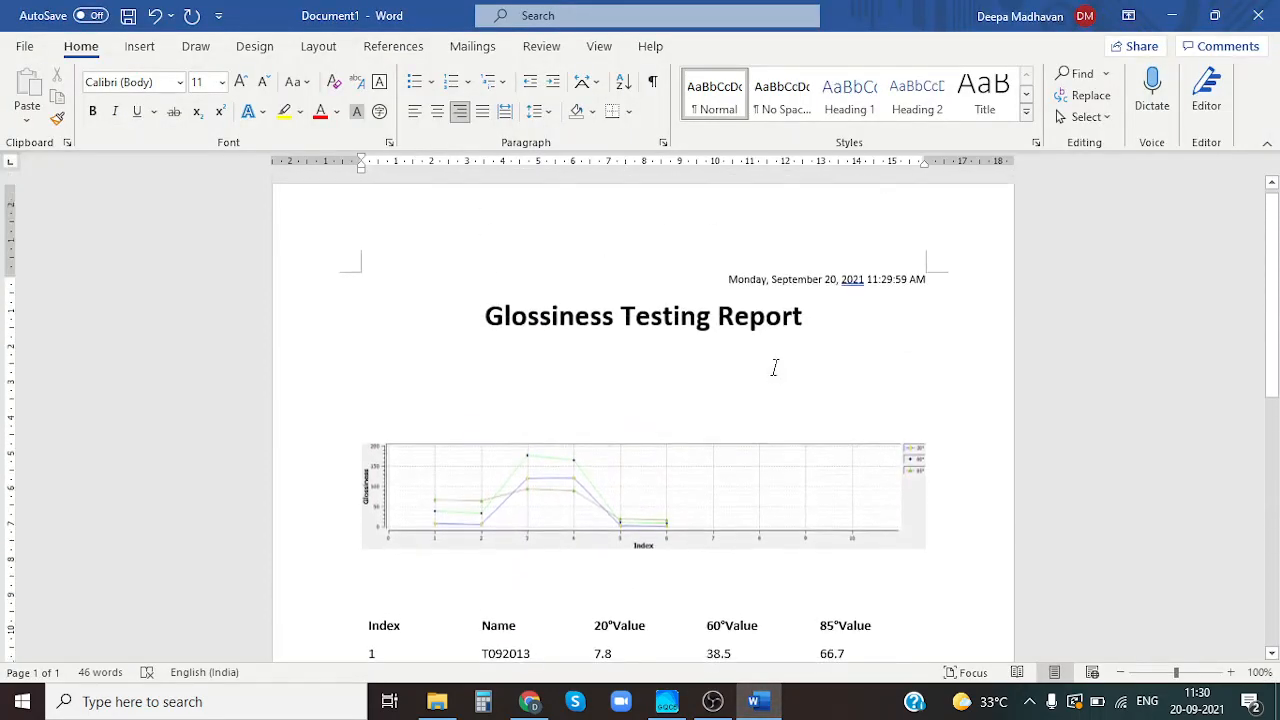
scroll(828, 350, down, 5)
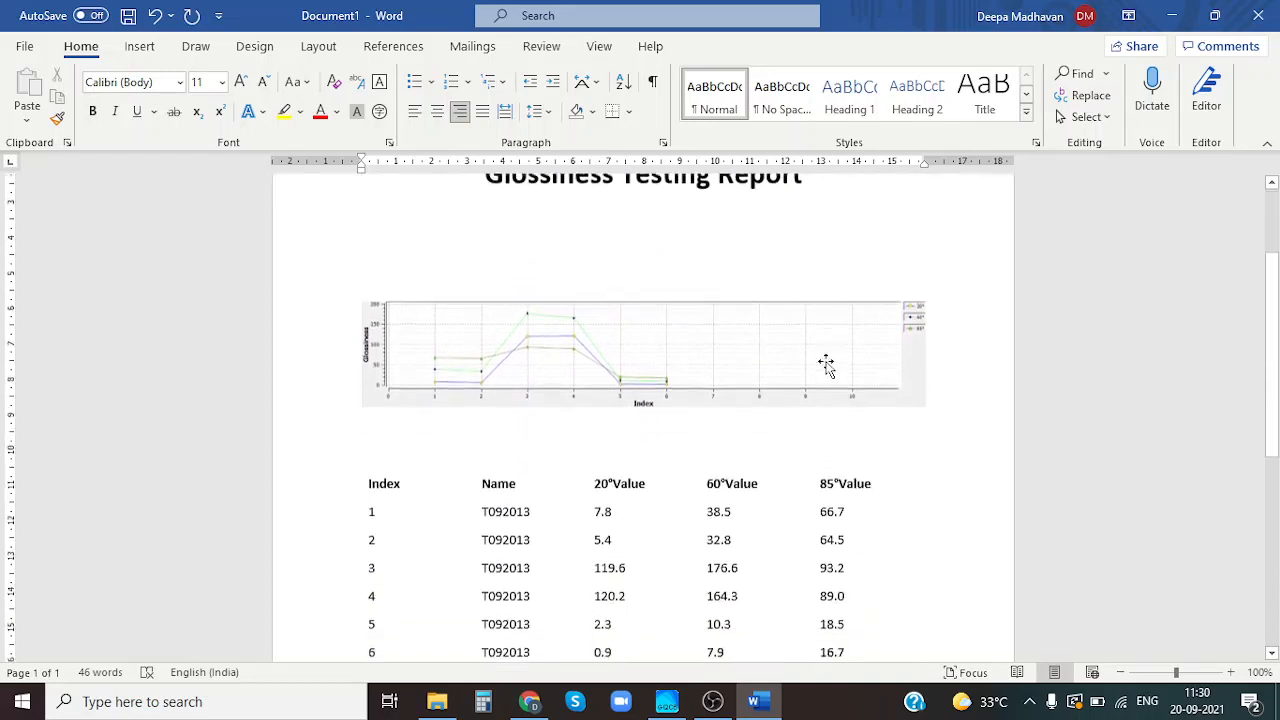
scroll(820, 360, up, 1)
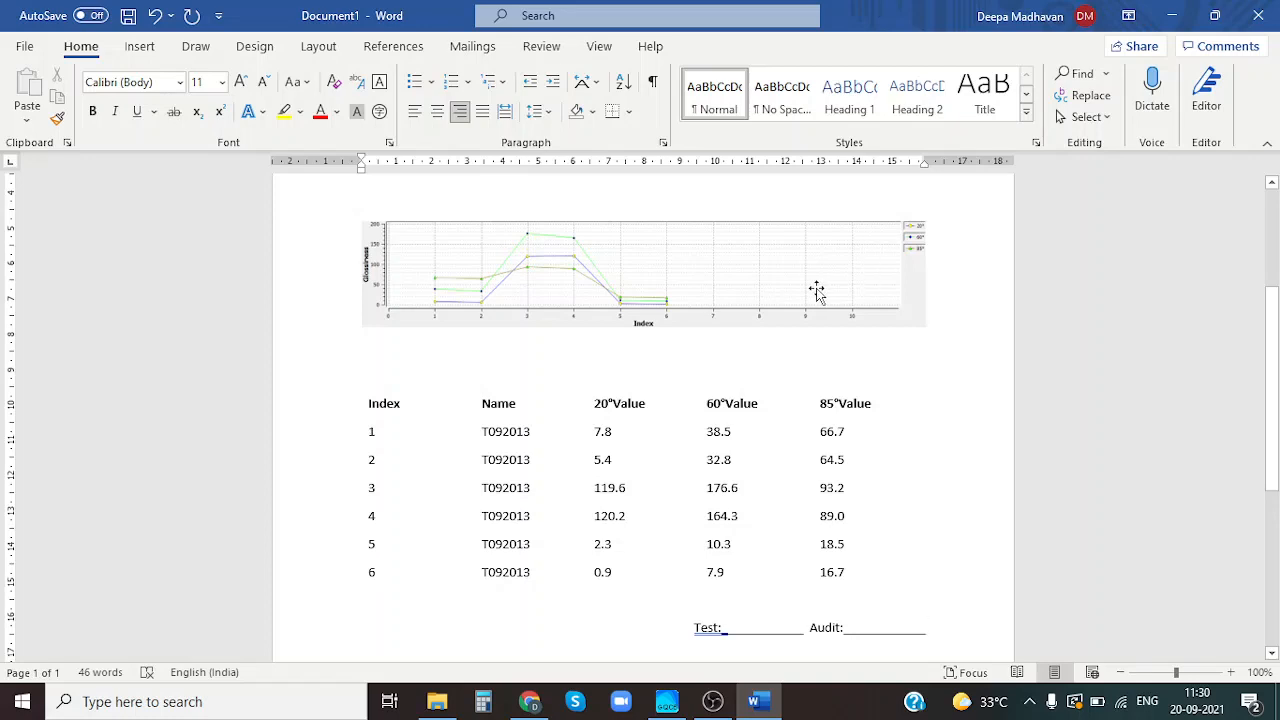
click(634, 265)
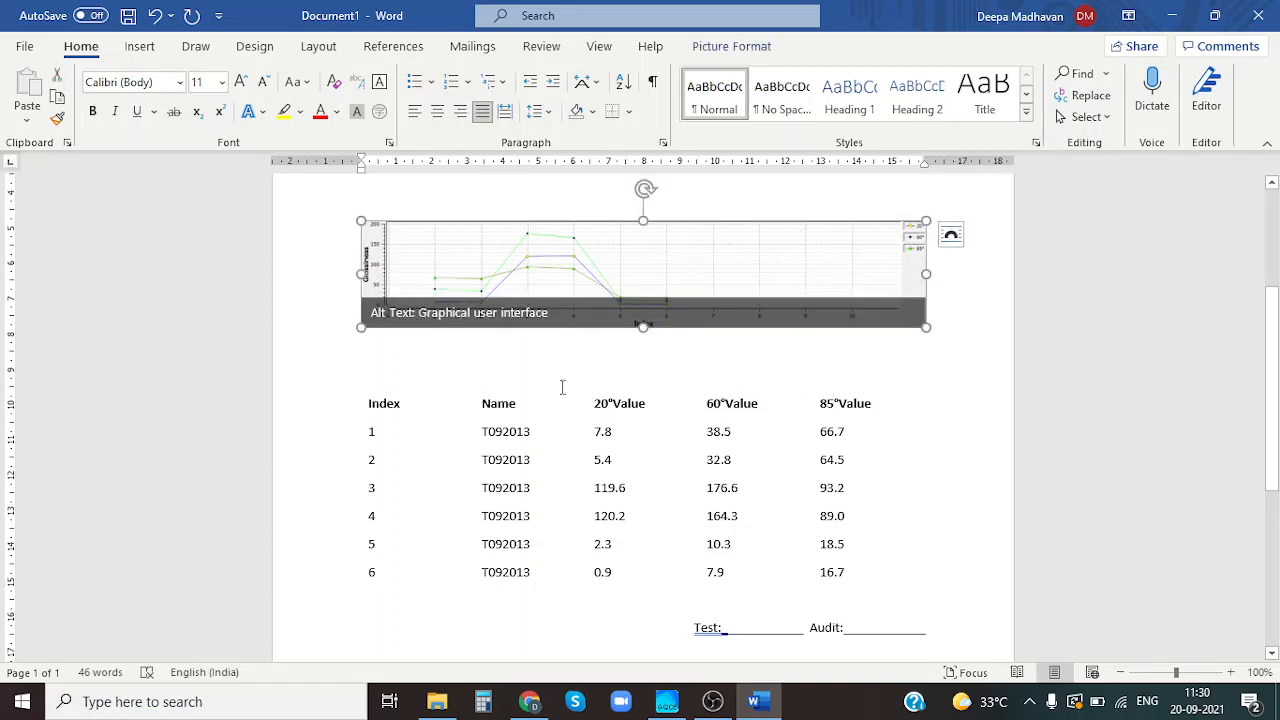
click(891, 413)
click(667, 701)
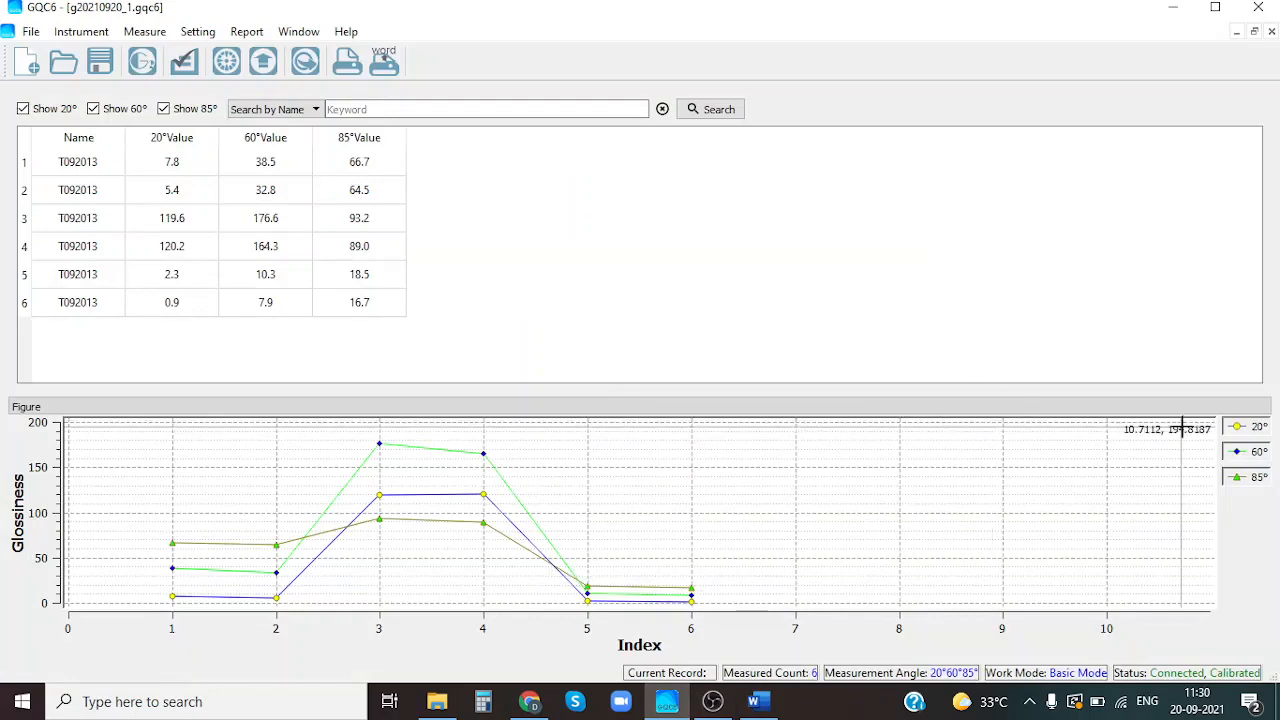
Hide and restore the 20°, 60° and 85° curves one at a time in the glossiness figure.
click(1248, 428)
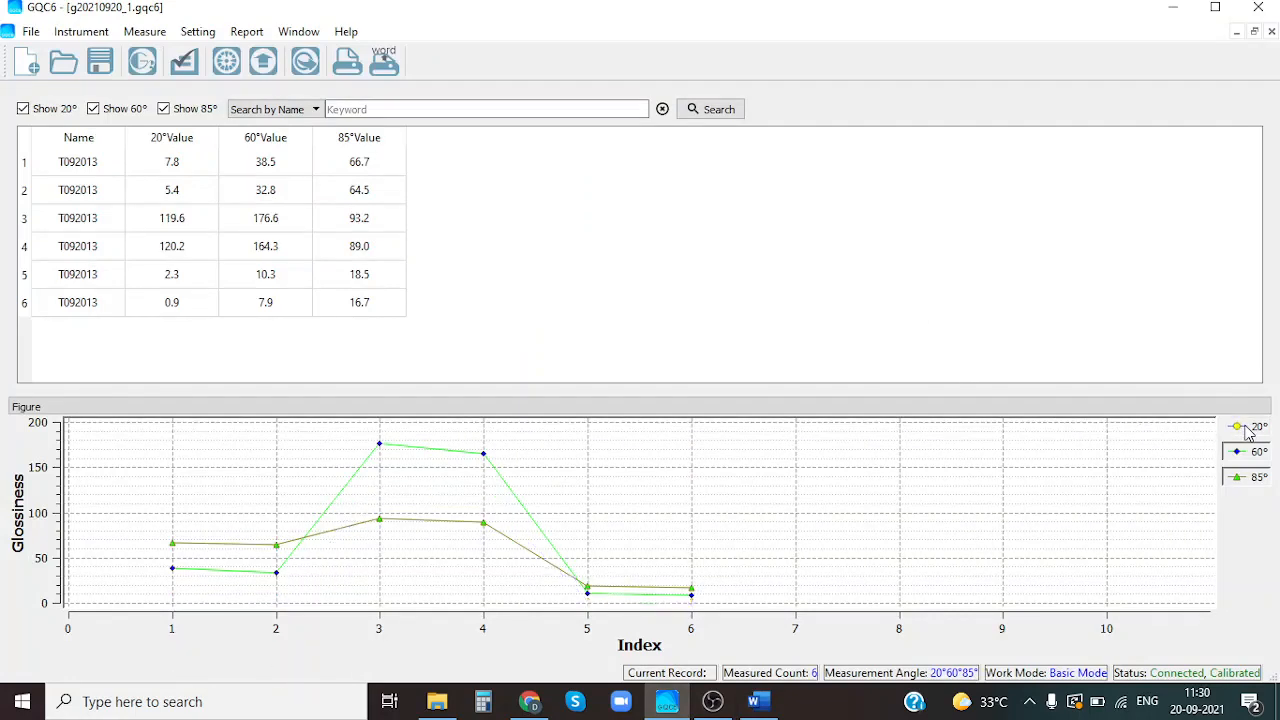
click(1248, 428)
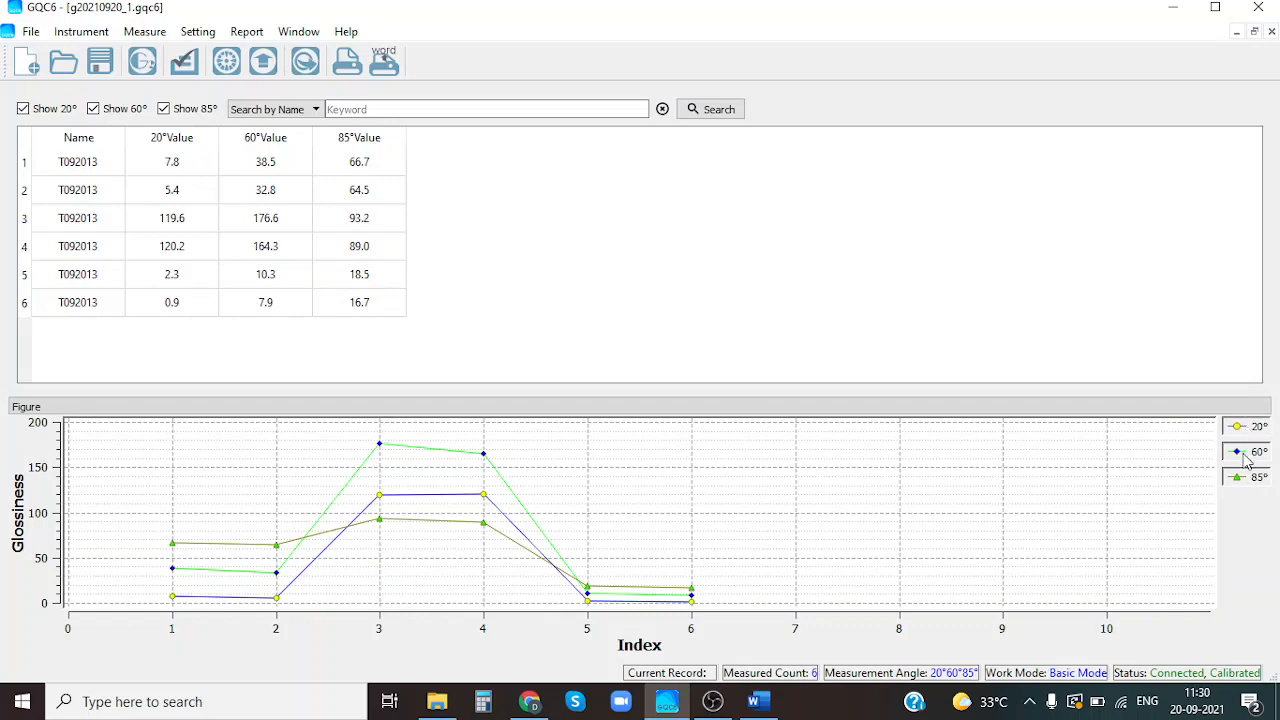
click(1248, 456)
click(1248, 456)
click(1248, 480)
click(1247, 480)
Isolate the 60° curve in the figure by hiding the 20° and 85° curves, and restore both.
click(1248, 428)
click(1250, 480)
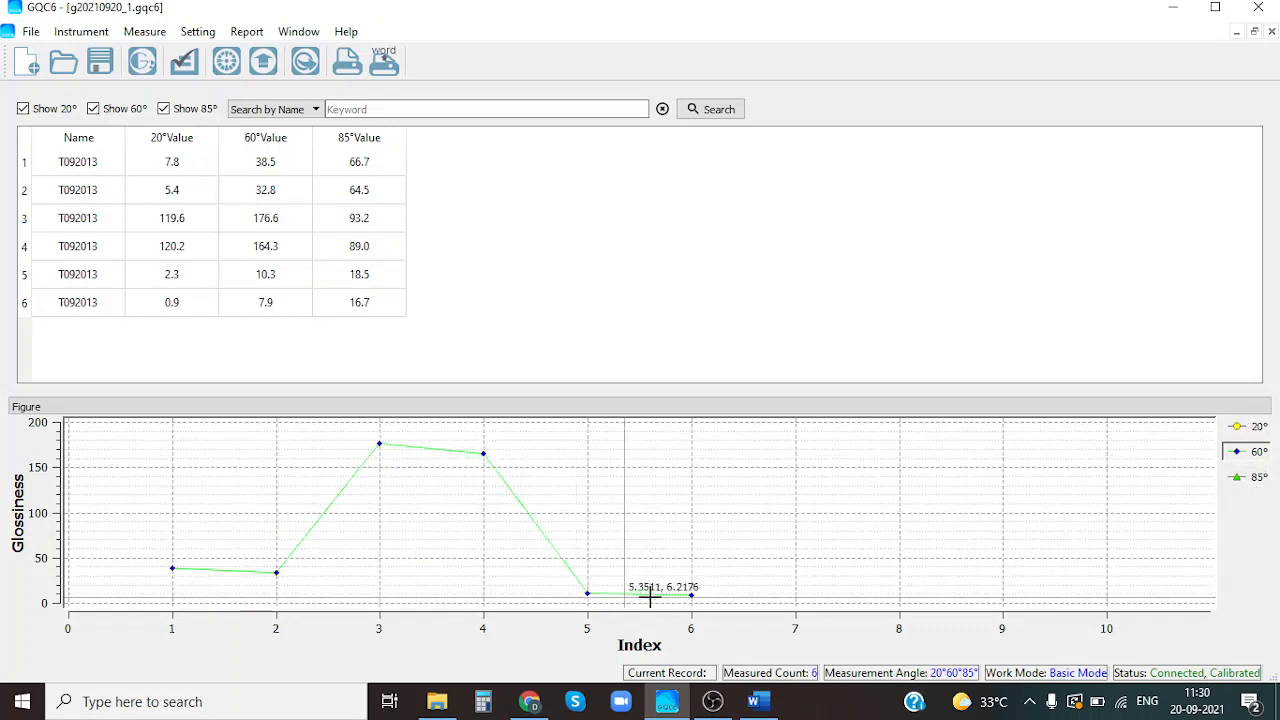
click(1250, 476)
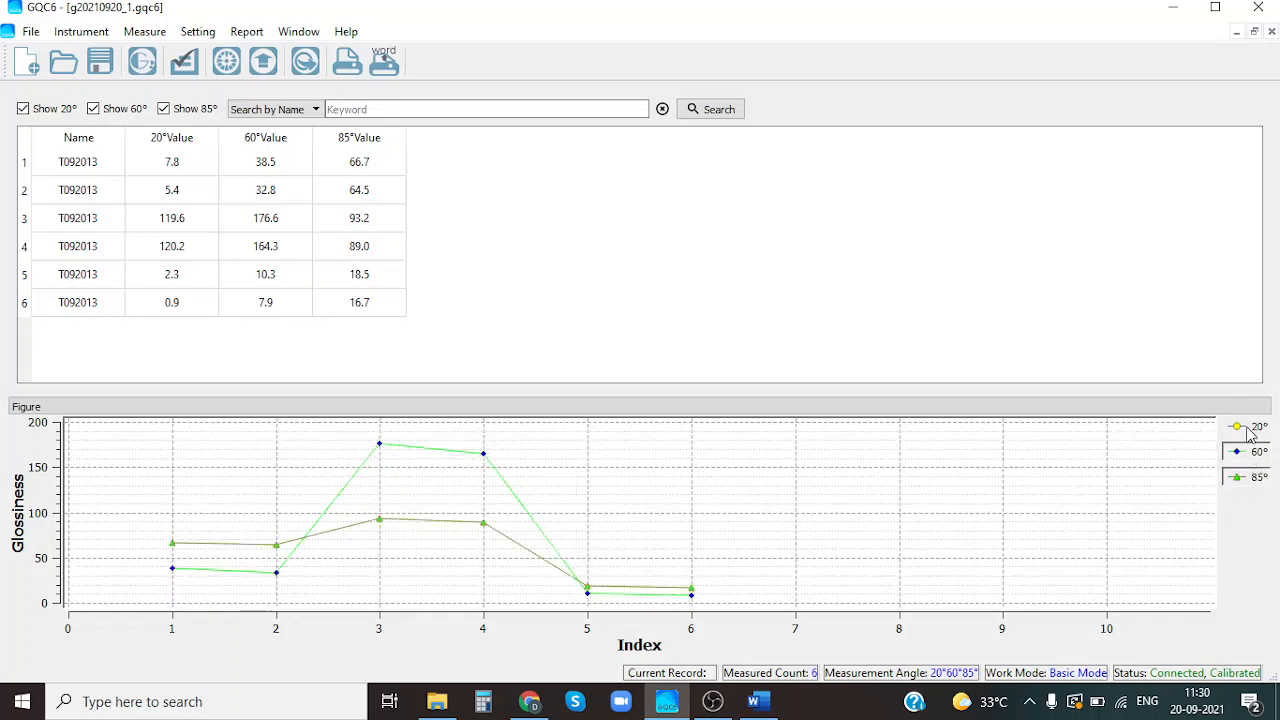
click(1250, 428)
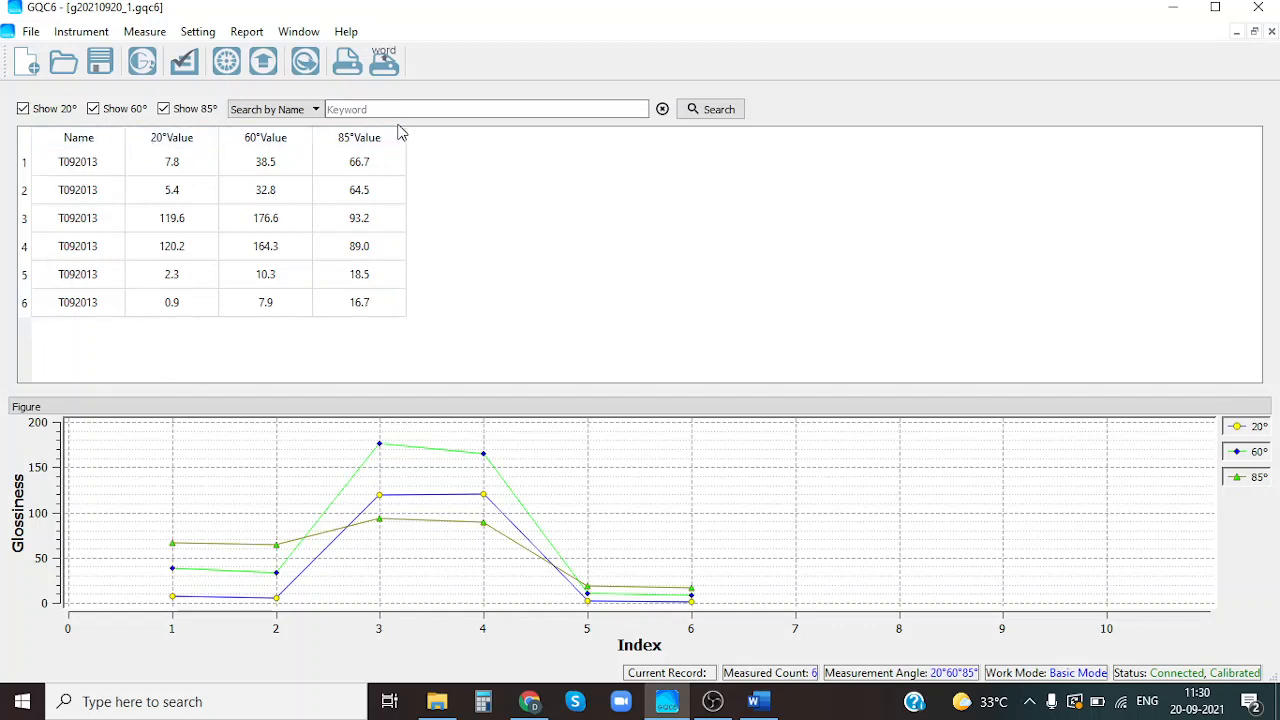
Delete the sixth record from the measurement table and confirm the deletion.
click(68, 310)
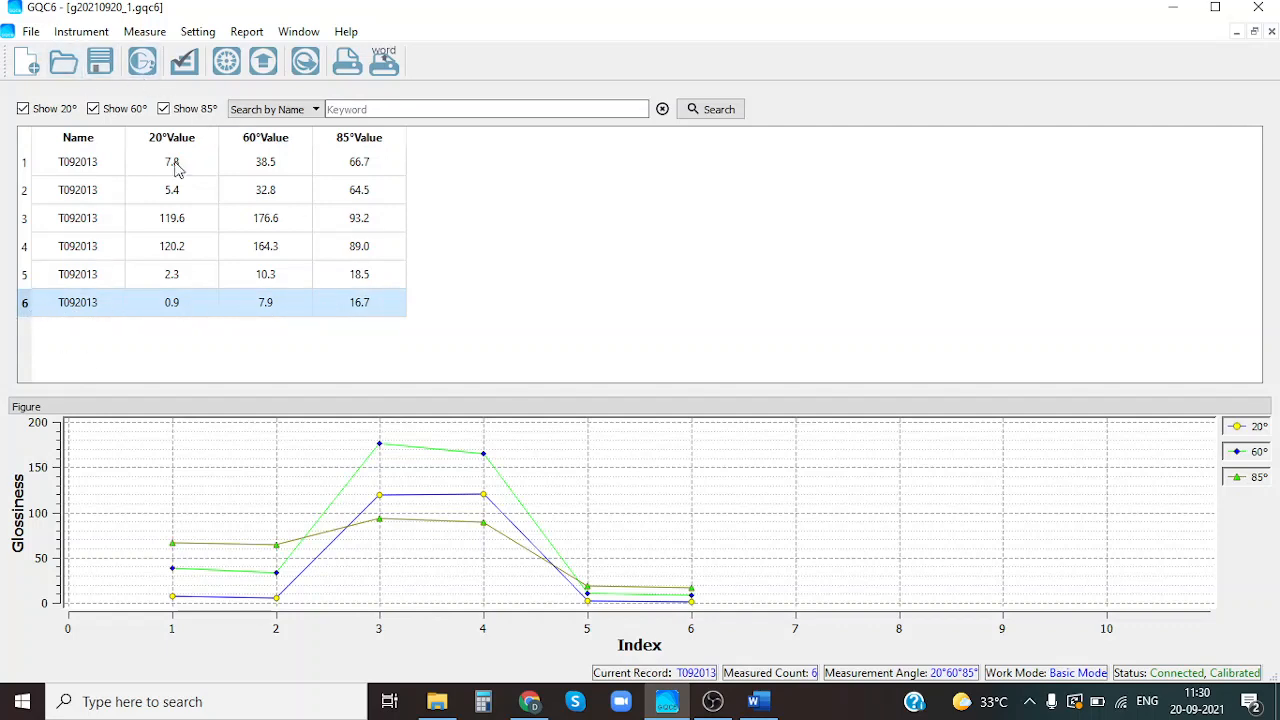
click(30, 33)
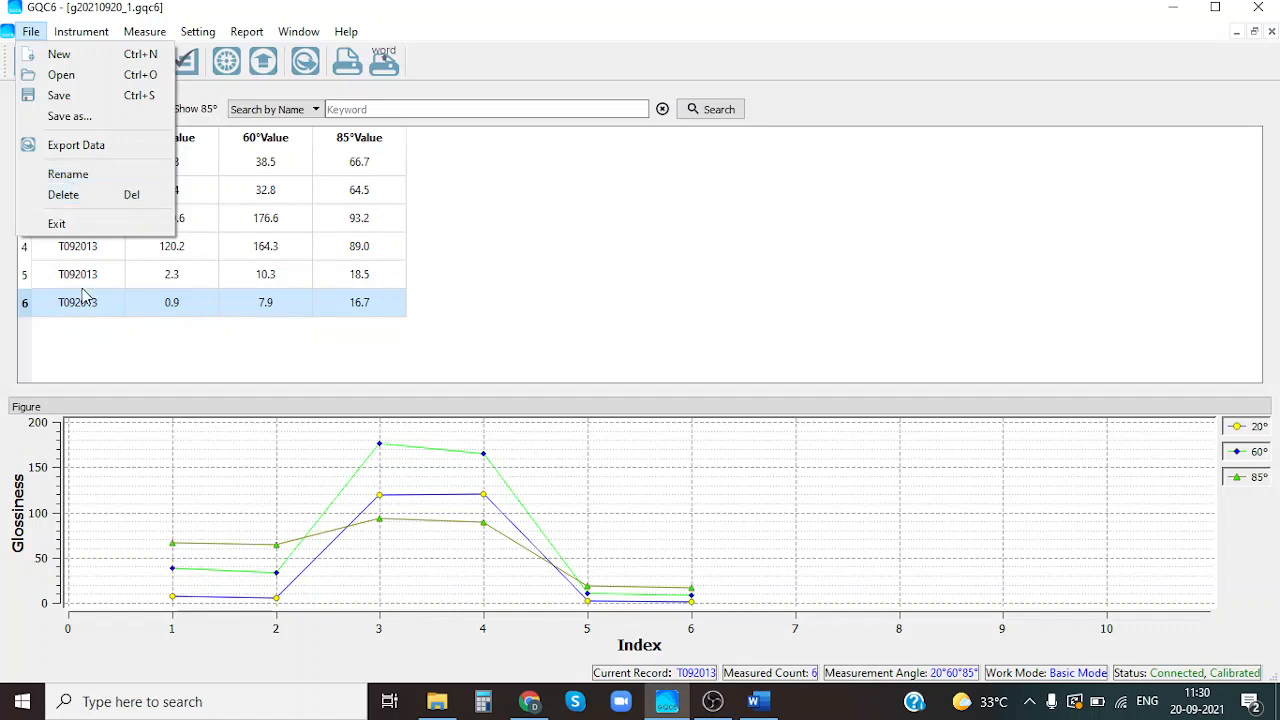
click(80, 195)
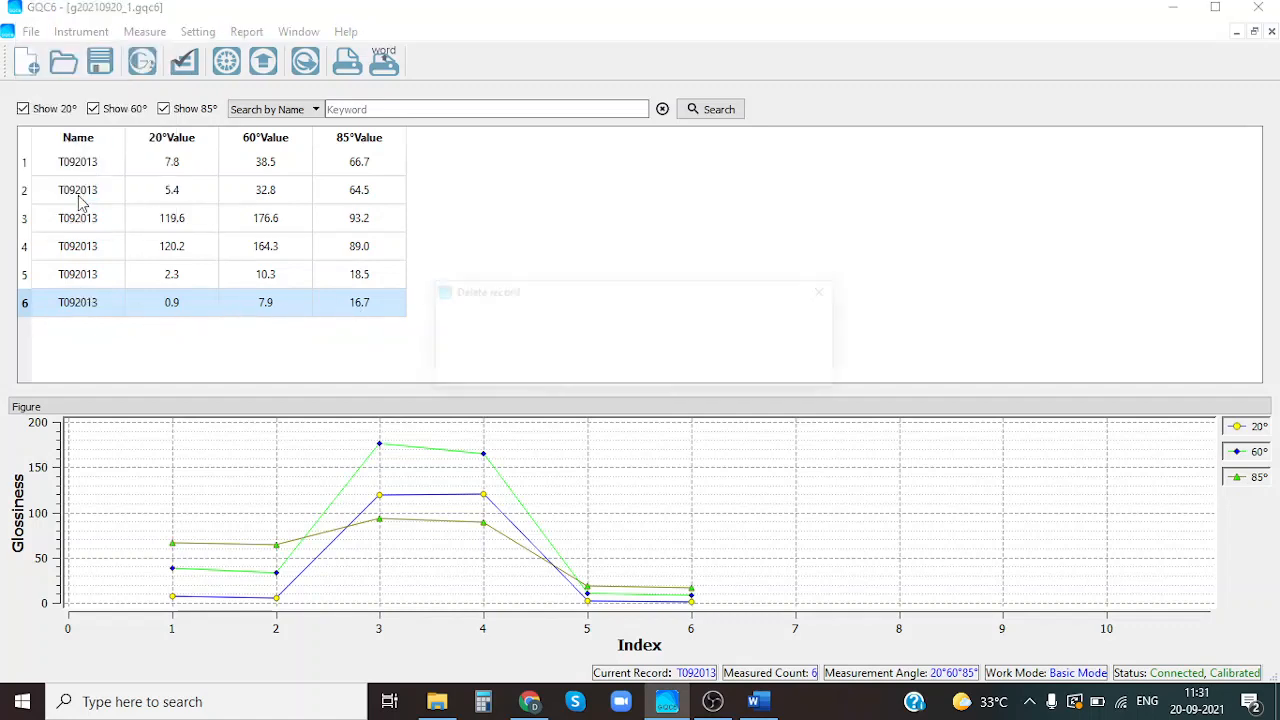
click(715, 370)
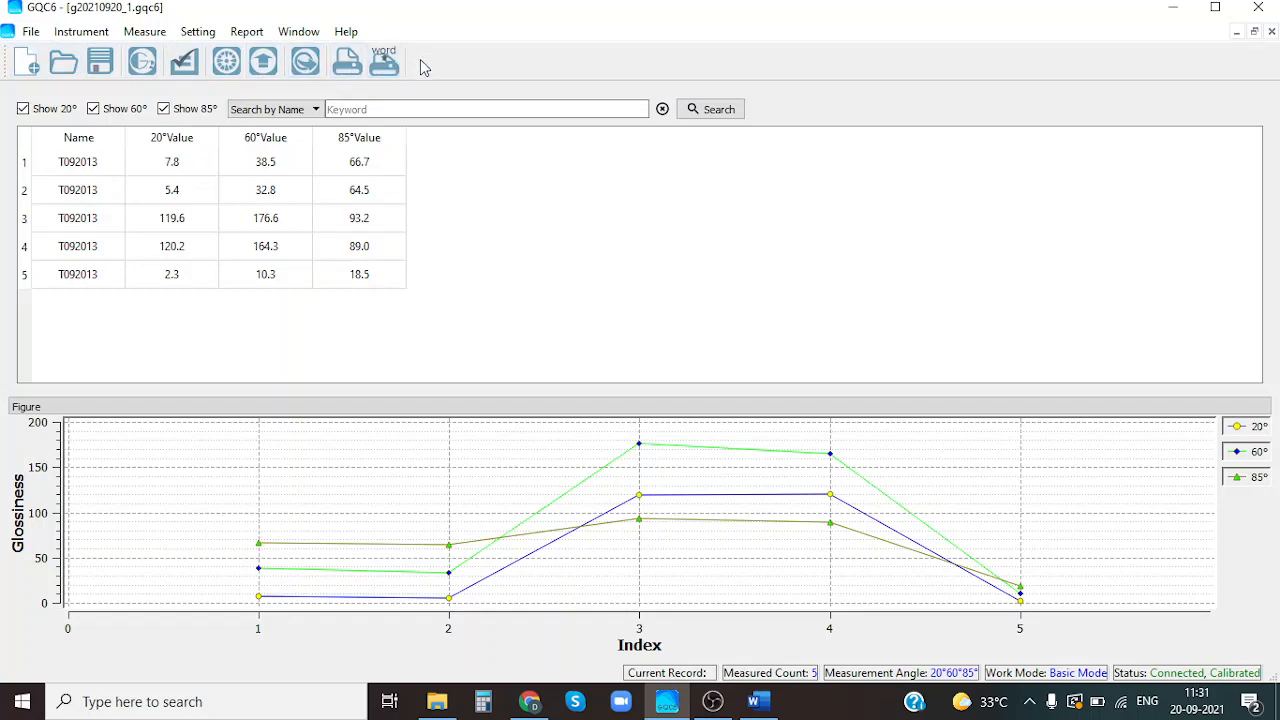
Take a new sample measurement with the connected gloss meter in Basic Mode.
click(147, 33)
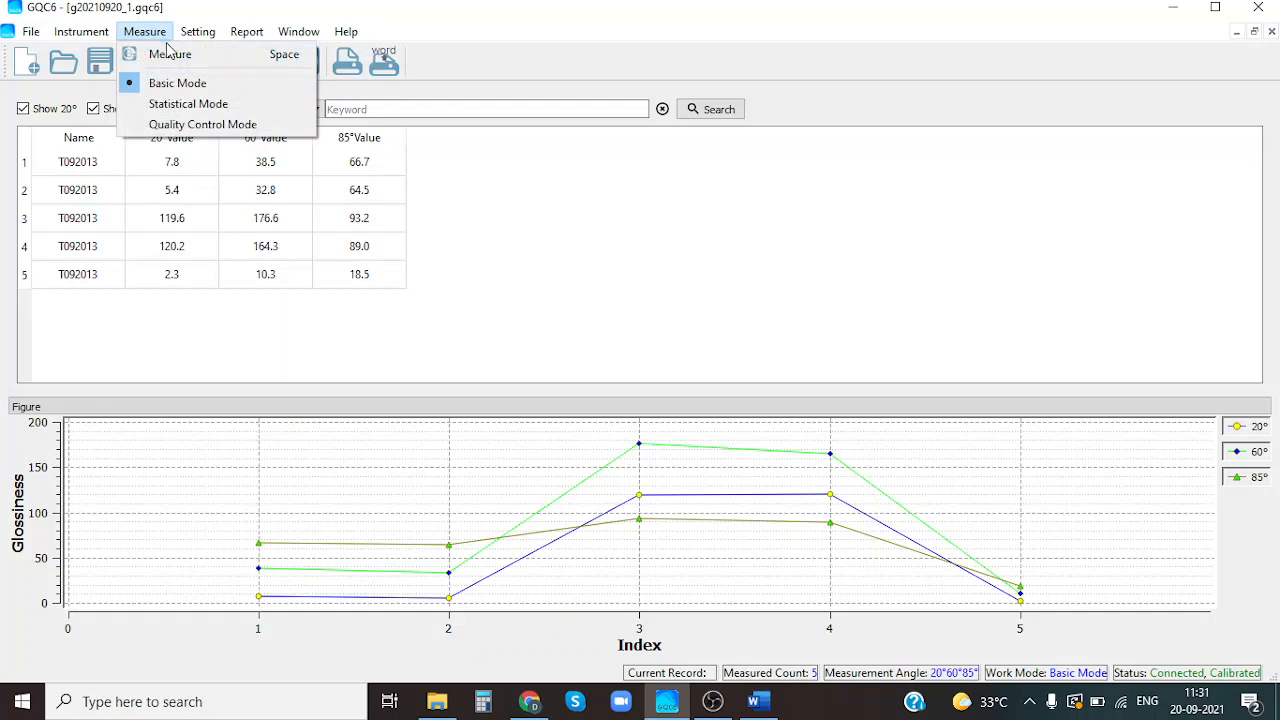
click(170, 52)
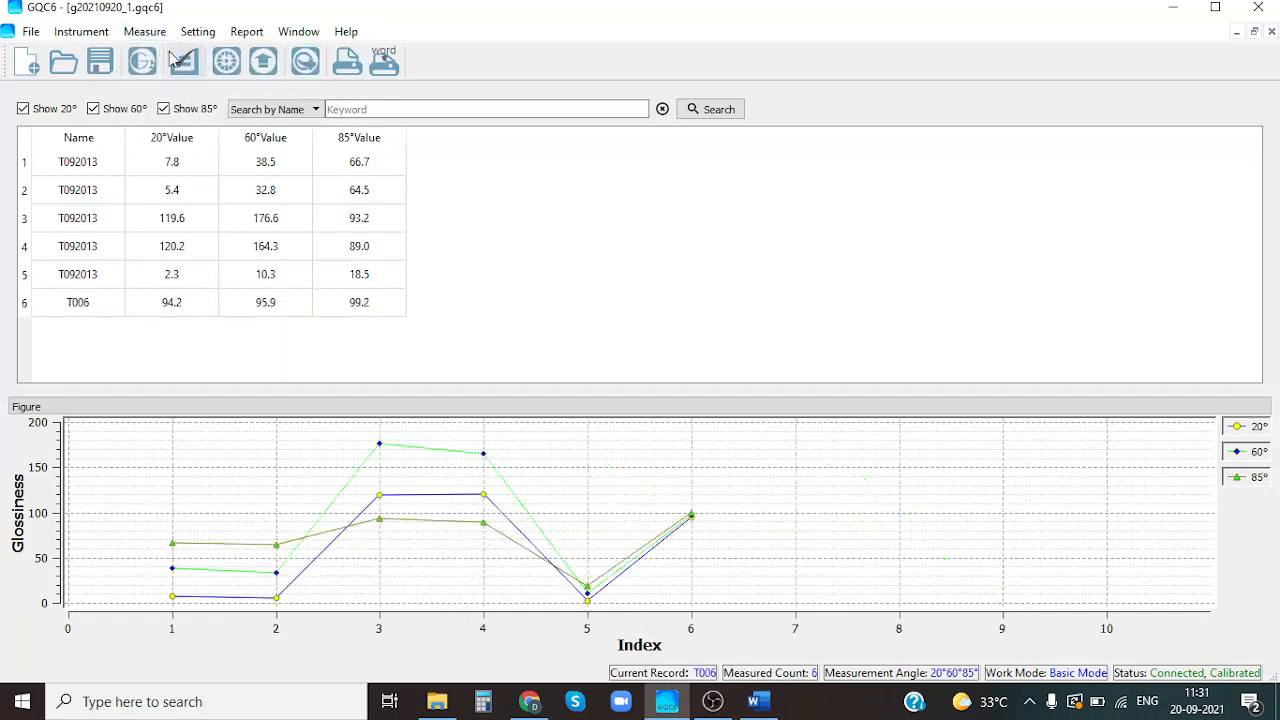